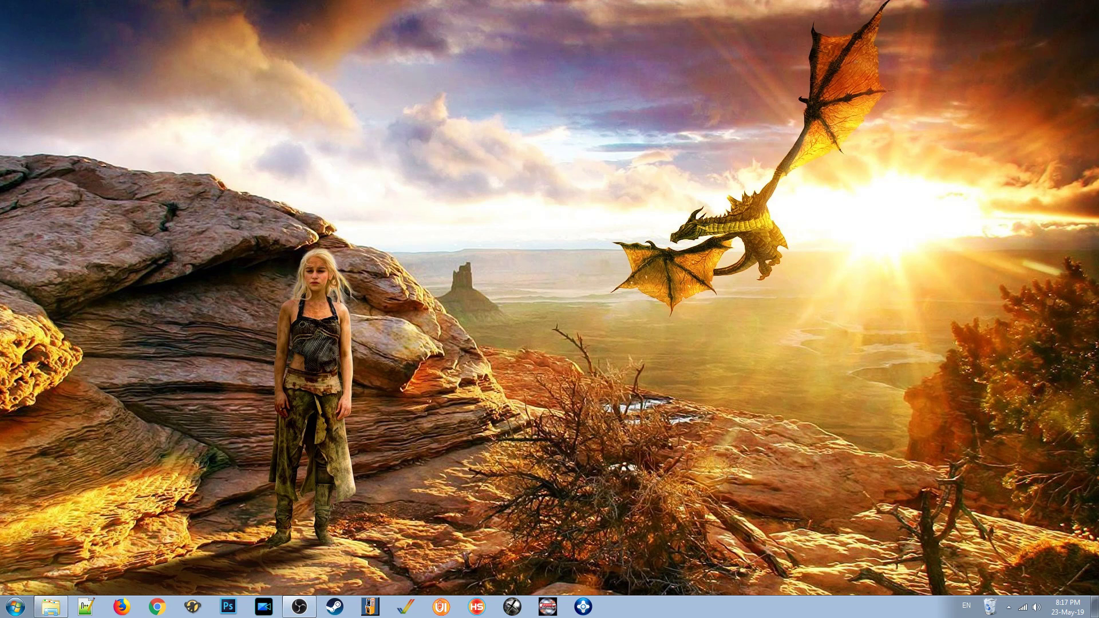
Step: Open the Tables folder under EMULATION (K:) > Visual Pinball and launch Jack-Bot (Williams 1995)
{"action": "left_click", "coordinate": [51, 606]}
{"action": "left_click_drag", "start_coordinate": [213, 37], "coordinate": [182, 154]}
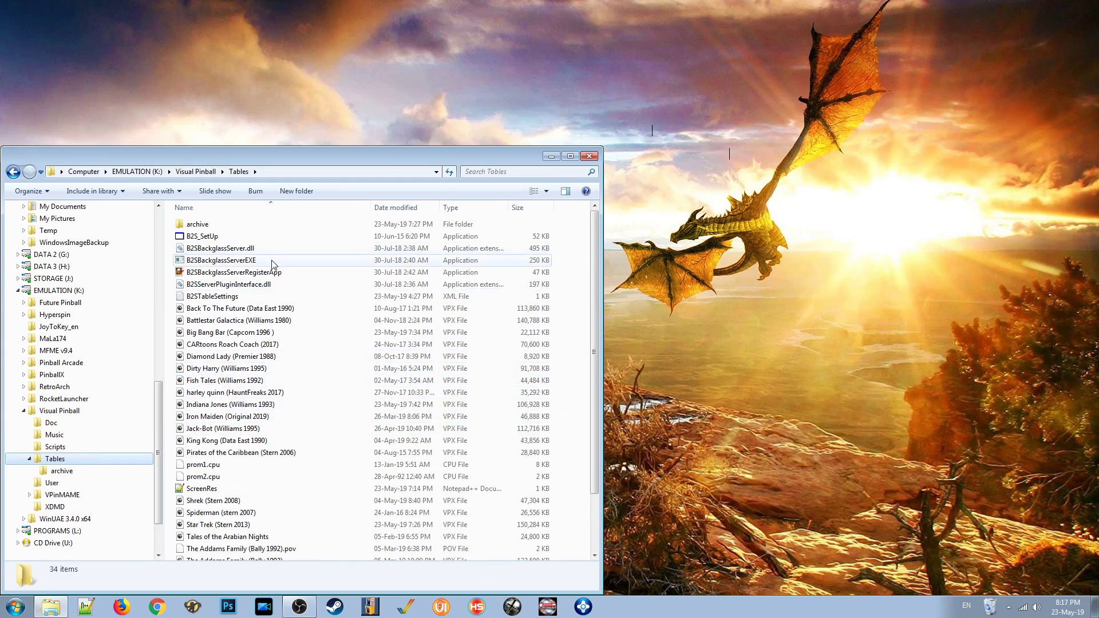
{"action": "double_click", "coordinate": [184, 430]}
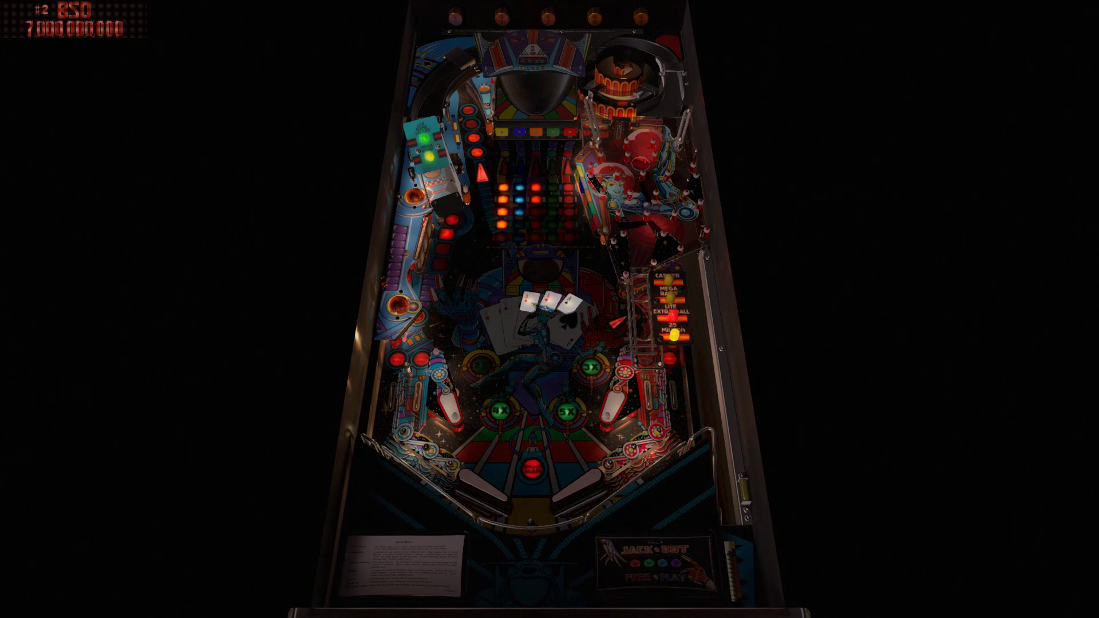
Step: Pause the running Jack-Bot table with Esc
{"action": "key", "text": "Escape"}
Step: Choose Quit to Editor from the pause menu, then shift the editor and Properties panel right
{"action": "key", "text": "Down"}
{"action": "key", "text": "Down"}
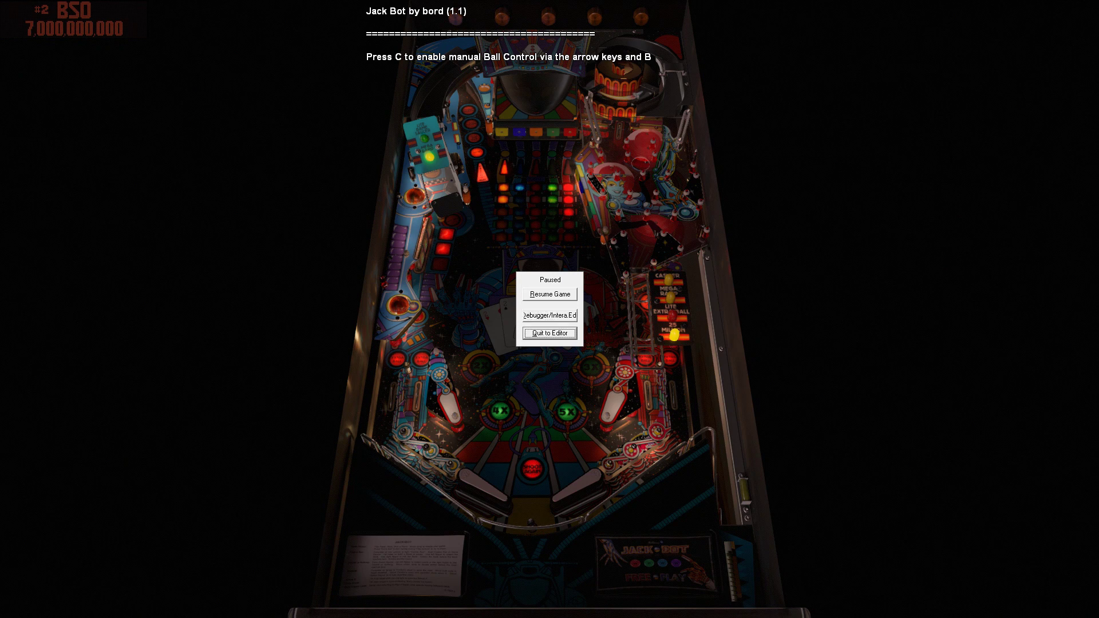
{"action": "key", "text": "Return"}
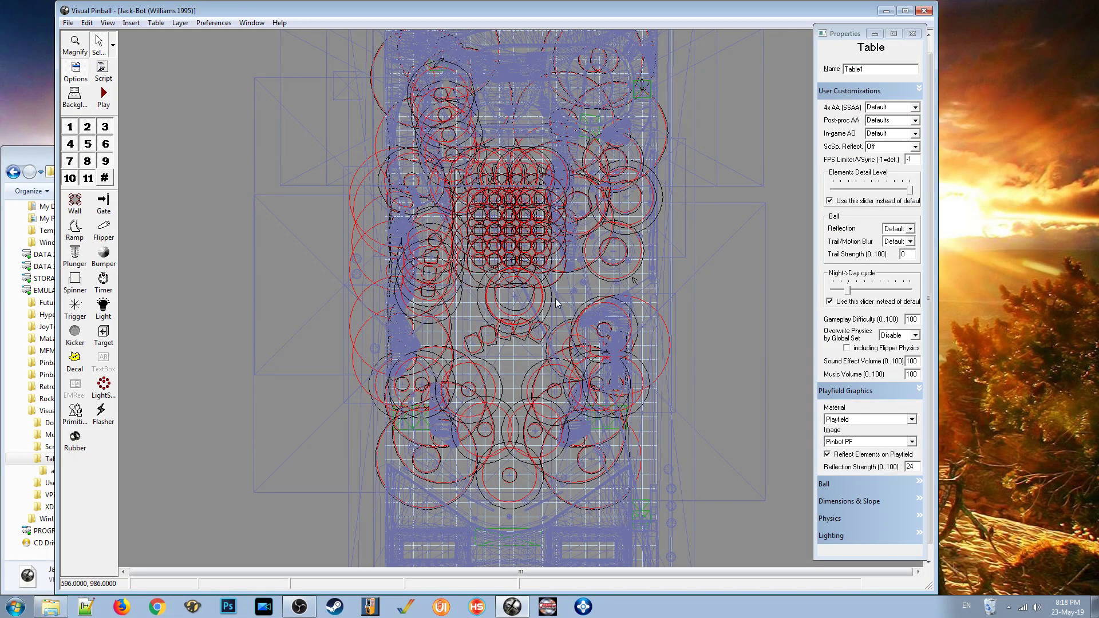
{"action": "left_click_drag", "start_coordinate": [572, 12], "coordinate": [652, 13]}
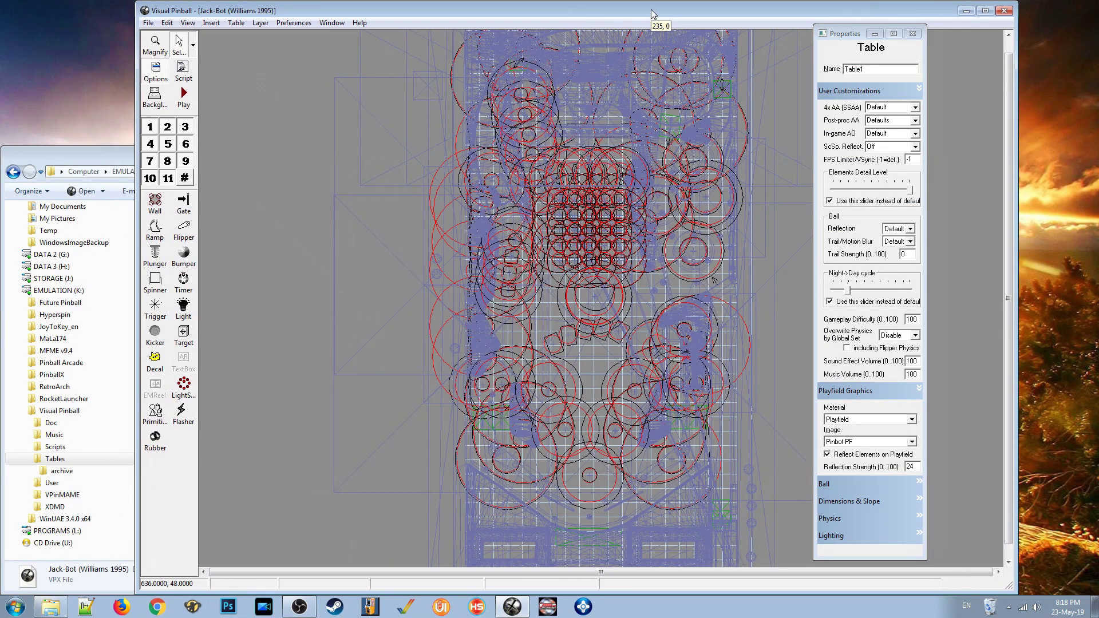
{"action": "left_click_drag", "start_coordinate": [847, 35], "coordinate": [913, 38]}
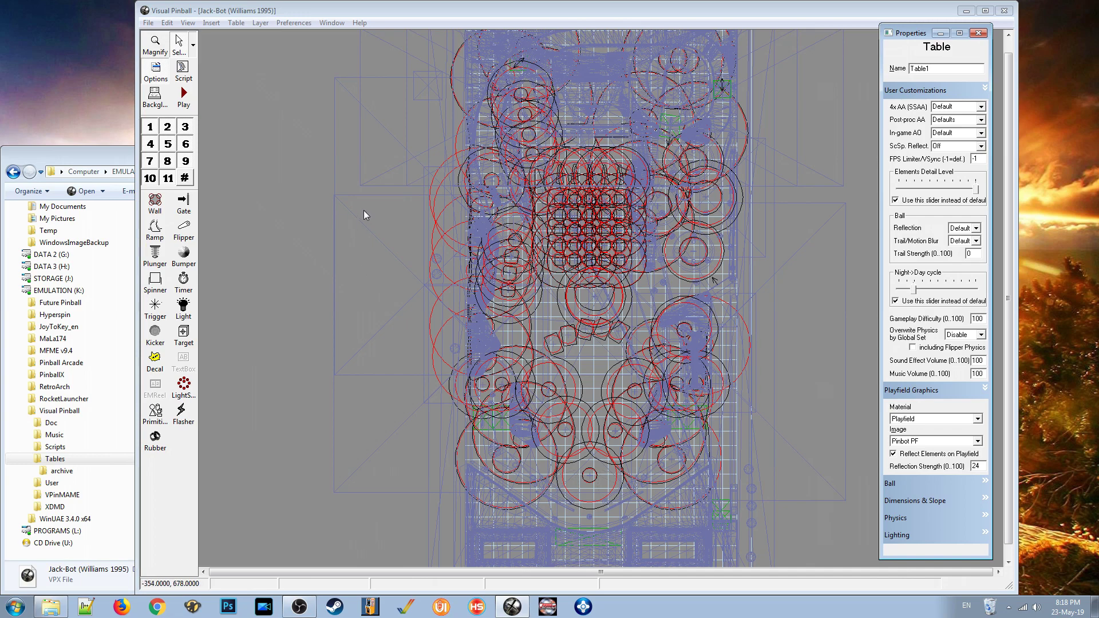
{"action": "left_click", "coordinate": [277, 155]}
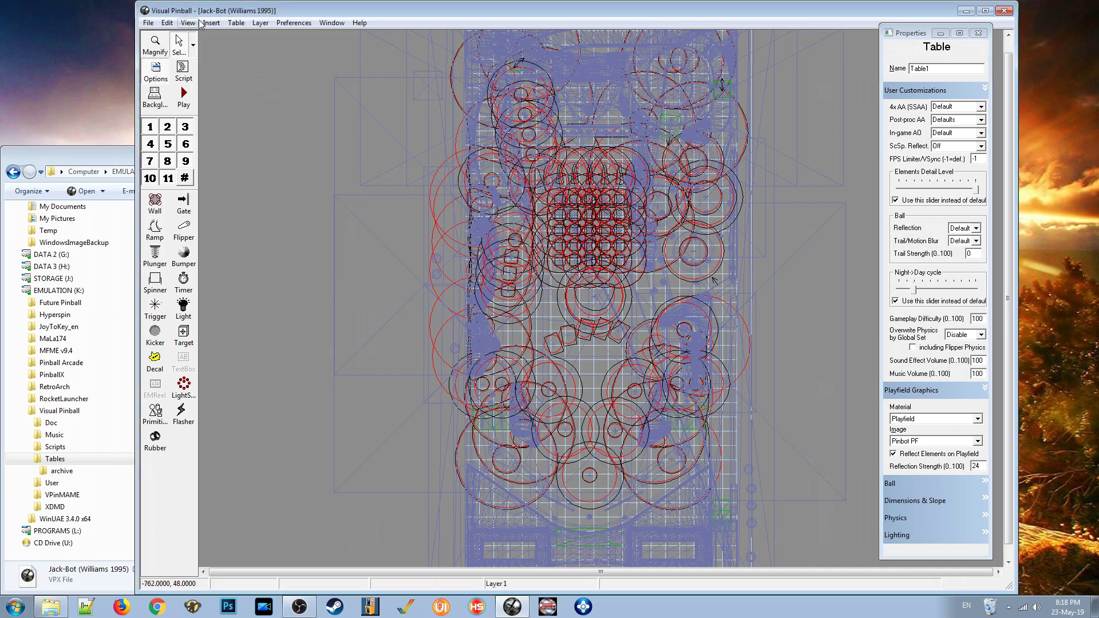
{"action": "left_click", "coordinate": [235, 23]}
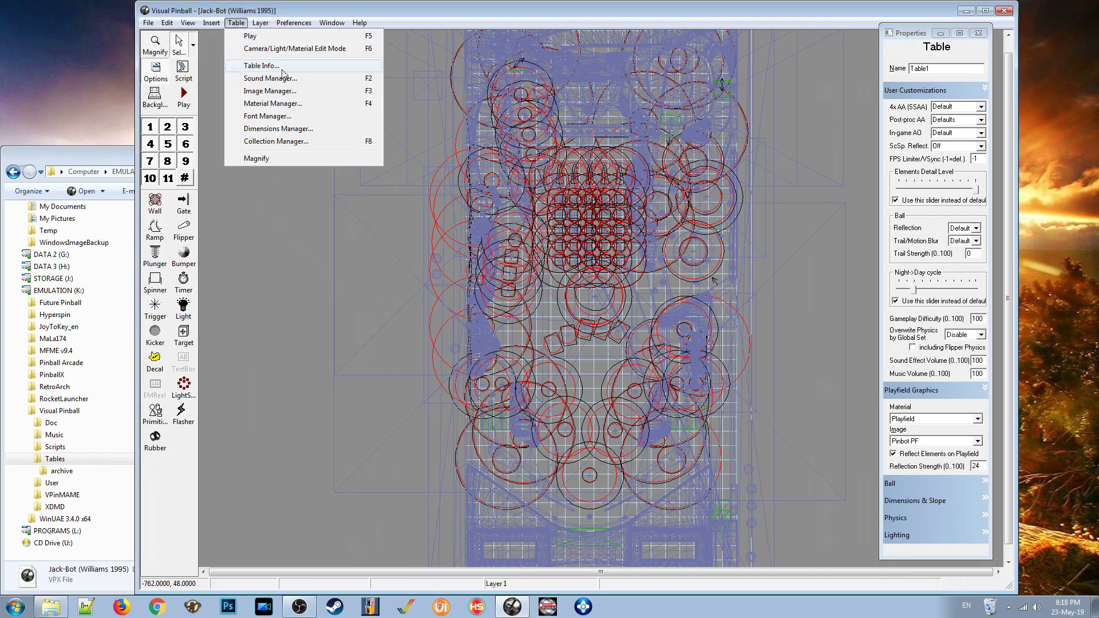
Step: In the Image Manager, sort by Raw Size and preview images from Pinbot PF down to apronrailon
{"action": "left_click", "coordinate": [262, 91]}
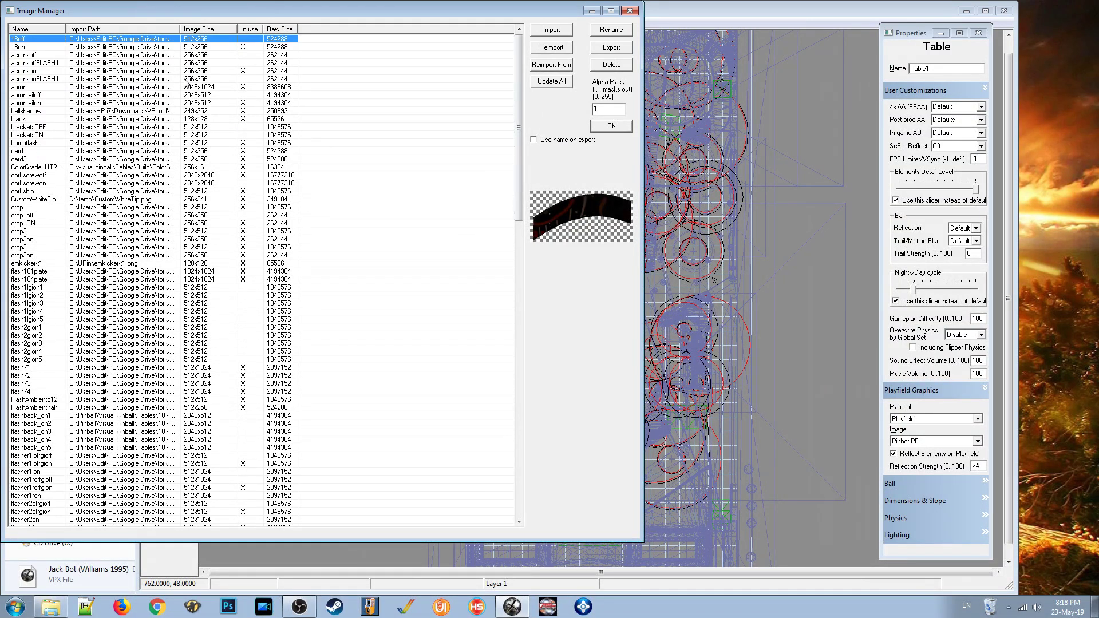
{"action": "key", "text": "Down"}
{"action": "key", "text": "Down"}
{"action": "key", "text": "Down"}
{"action": "key", "text": "Down"}
{"action": "key", "text": "Down"}
{"action": "key", "text": "Down"}
{"action": "key", "text": "Down"}
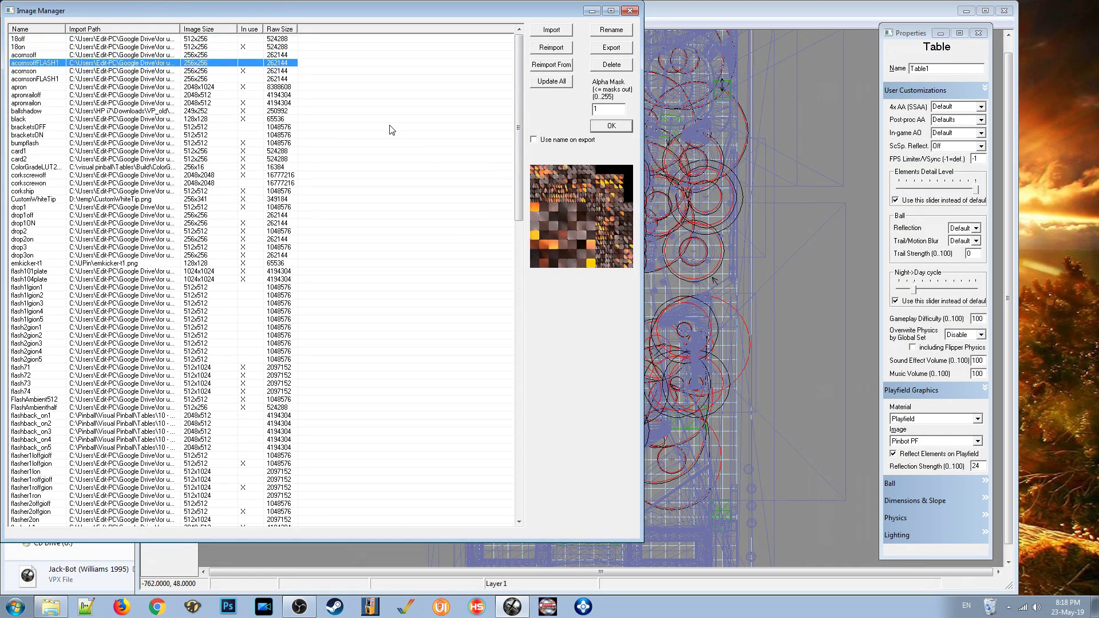
{"action": "key", "text": "Down"}
{"action": "key", "text": "Down"}
{"action": "key", "text": "Down"}
{"action": "key", "text": "Down"}
{"action": "key", "text": "Down"}
{"action": "key", "text": "Down"}
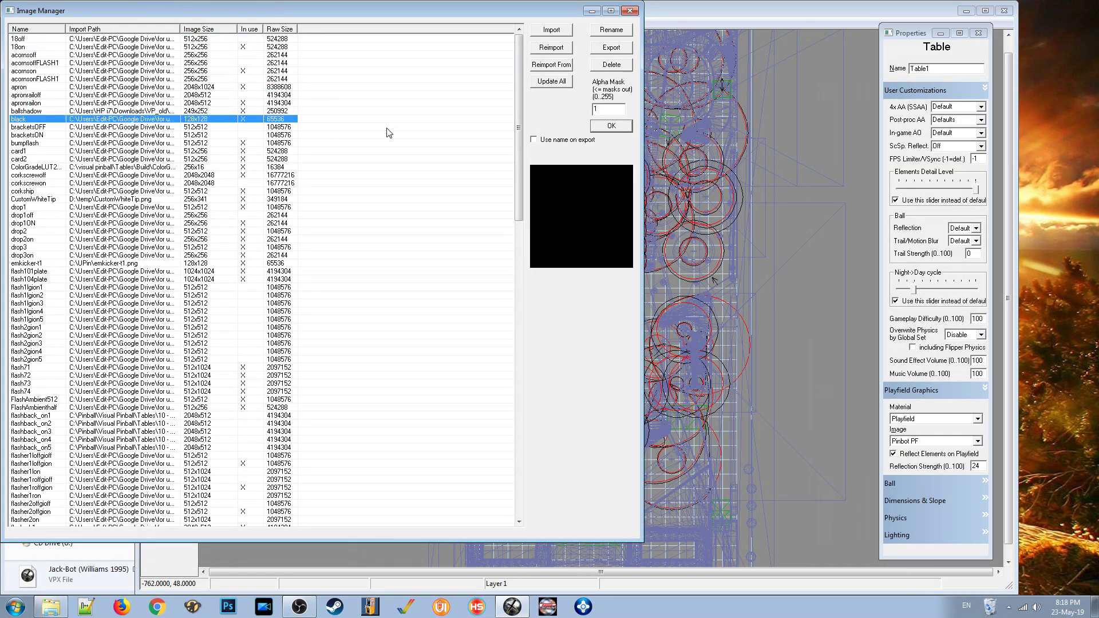
{"action": "left_click", "coordinate": [277, 29]}
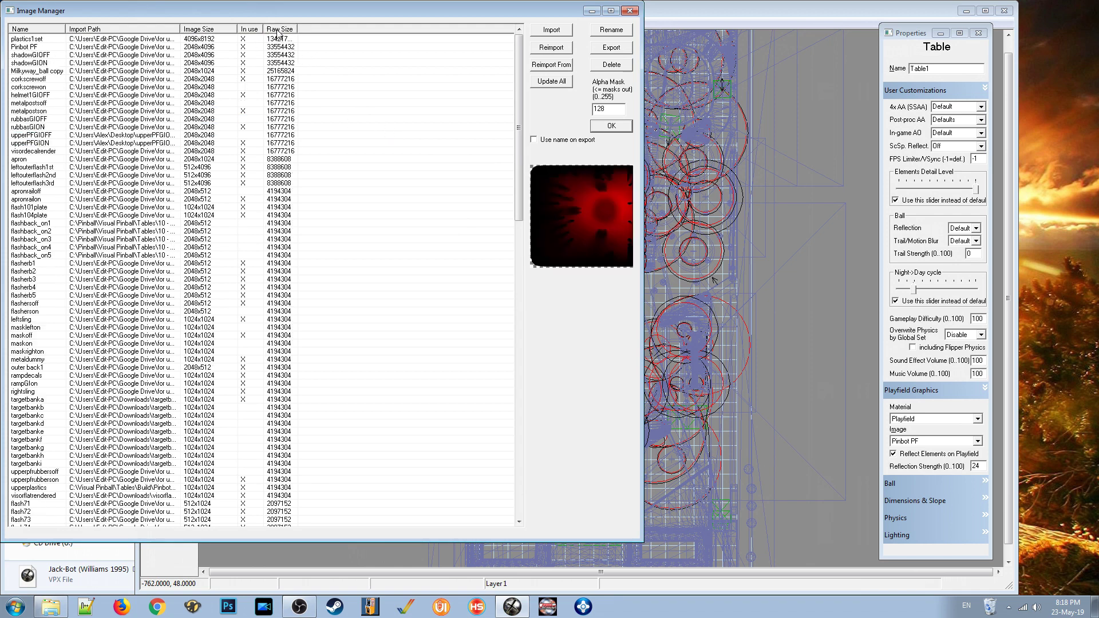
{"action": "left_click", "coordinate": [35, 48]}
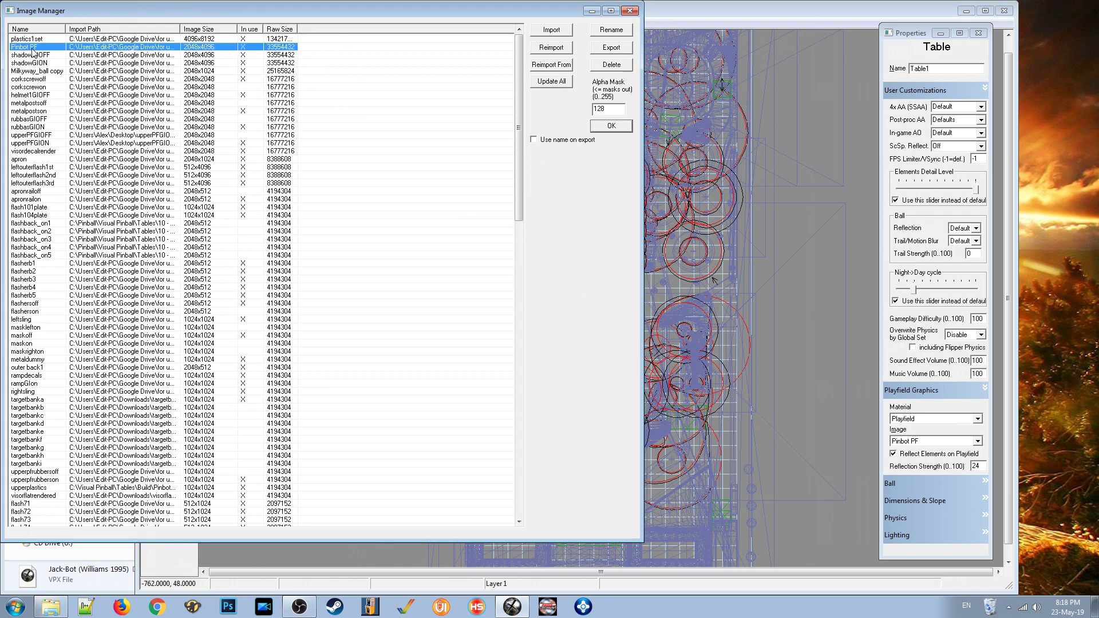
{"action": "key", "text": "Up"}
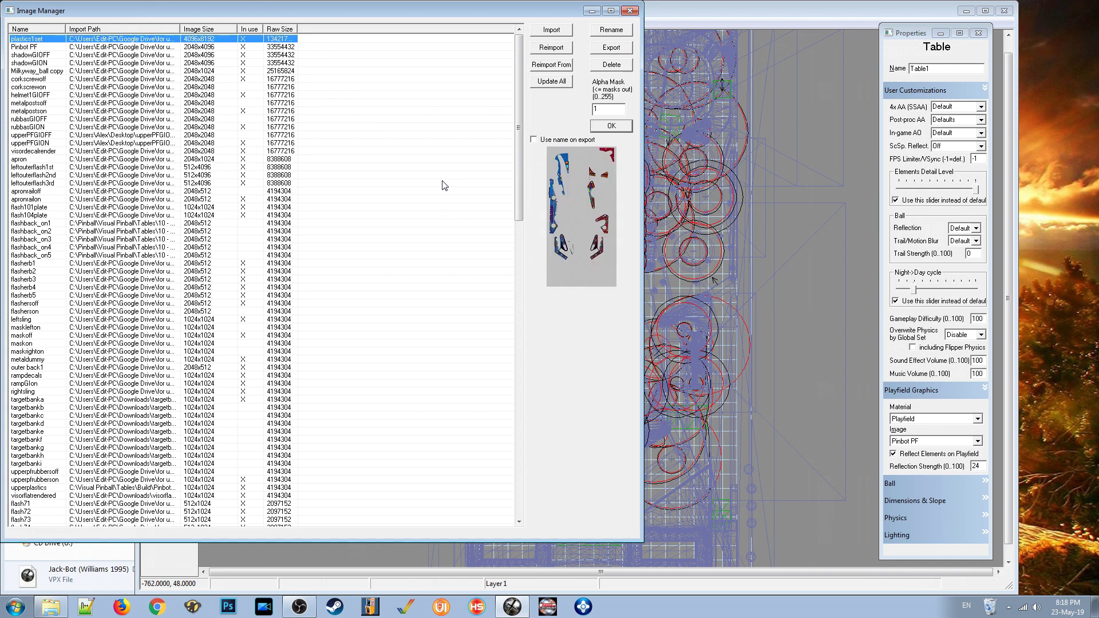
{"action": "key", "text": "Down"}
{"action": "key", "text": "Down"}
{"action": "key", "text": "Down"}
{"action": "key", "text": "Down"}
{"action": "key", "text": "Down"}
{"action": "key", "text": "Down"}
{"action": "key", "text": "Down"}
{"action": "key", "text": "Down"}
{"action": "key", "text": "Down"}
{"action": "key", "text": "Down"}
{"action": "key", "text": "Down"}
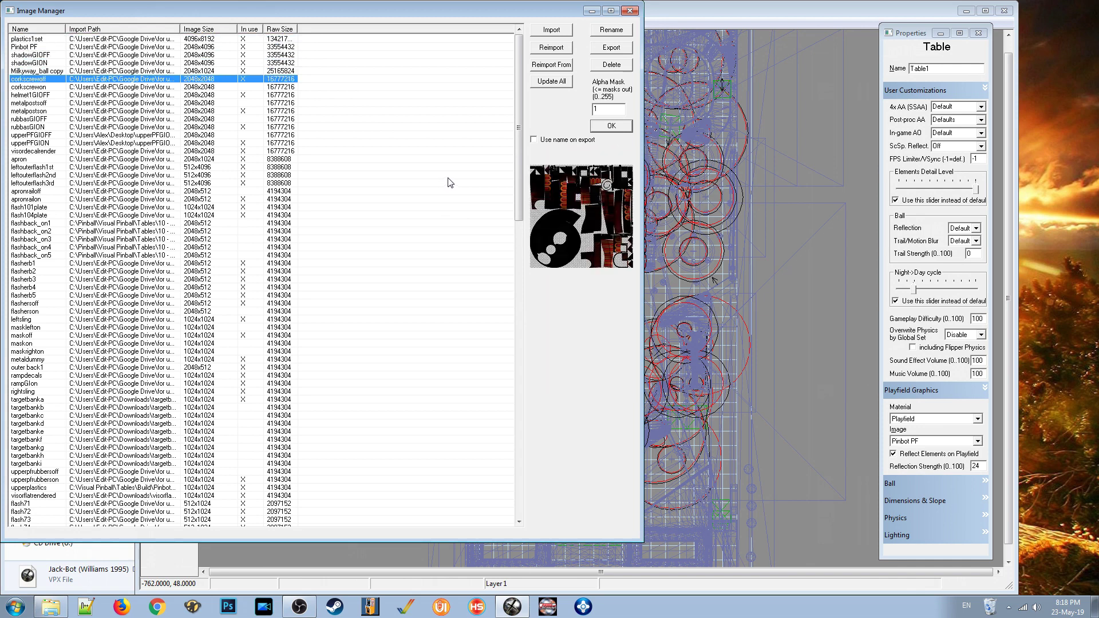
{"action": "key", "text": "Down"}
{"action": "key", "text": "Down"}
{"action": "key", "text": "Down"}
{"action": "key", "text": "Down"}
{"action": "key", "text": "Down"}
{"action": "key", "text": "Down"}
{"action": "key", "text": "Down"}
{"action": "key", "text": "Down"}
{"action": "key", "text": "Down"}
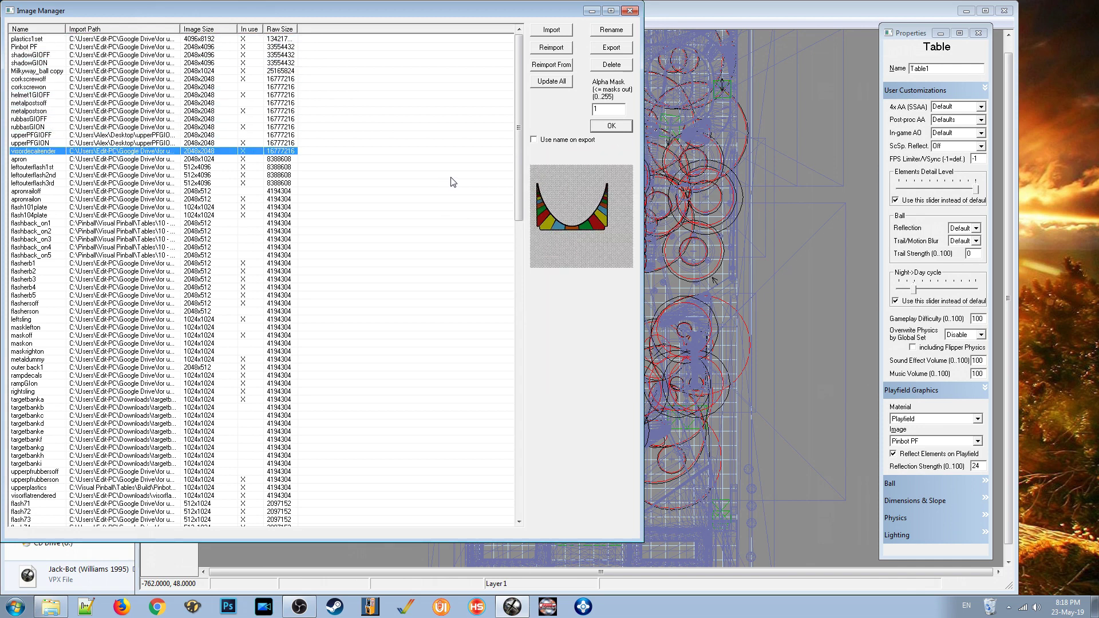
{"action": "key", "text": "Down"}
{"action": "key", "text": "Down"}
{"action": "key", "text": "Down"}
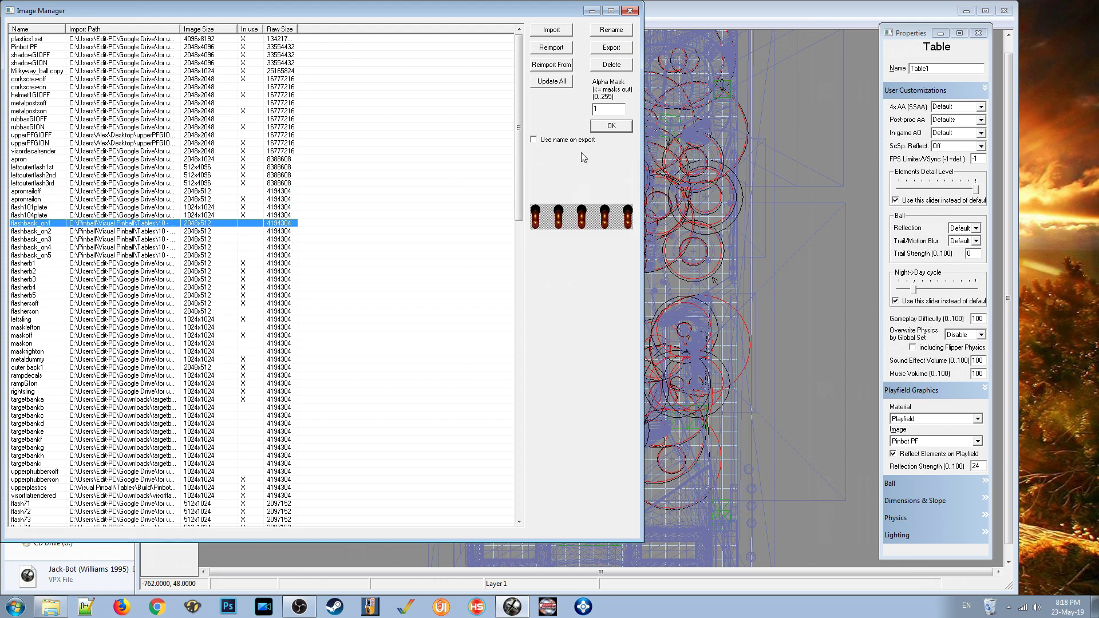
{"action": "left_click", "coordinate": [630, 12]}
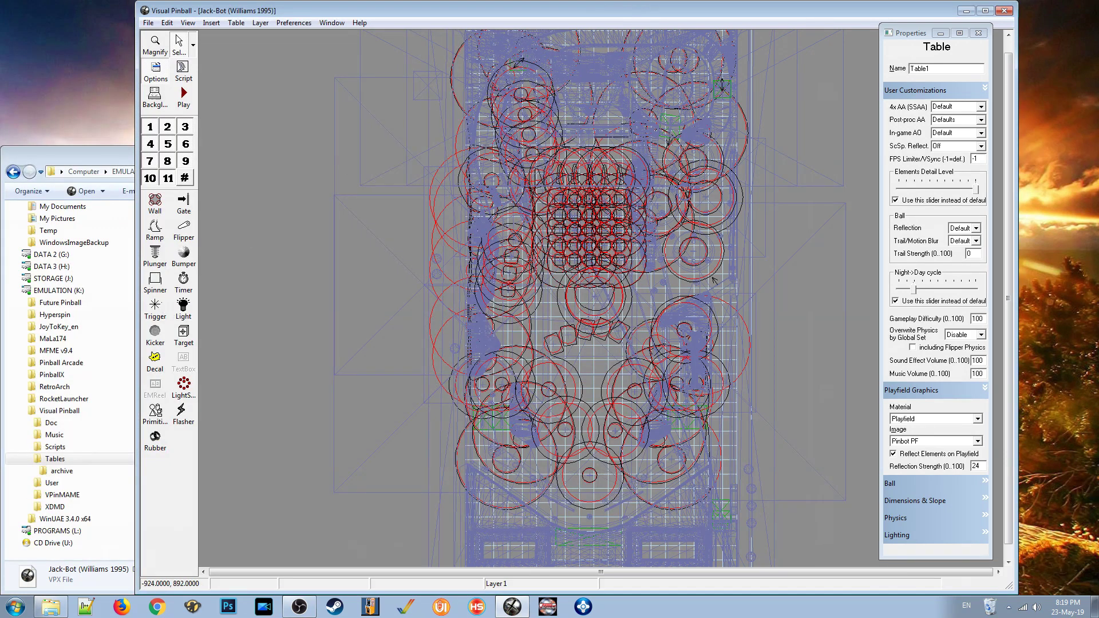
Step: Show the Downloads folder on DATA 1 (F:) in Explorer and select the background image
{"action": "left_click", "coordinate": [114, 226]}
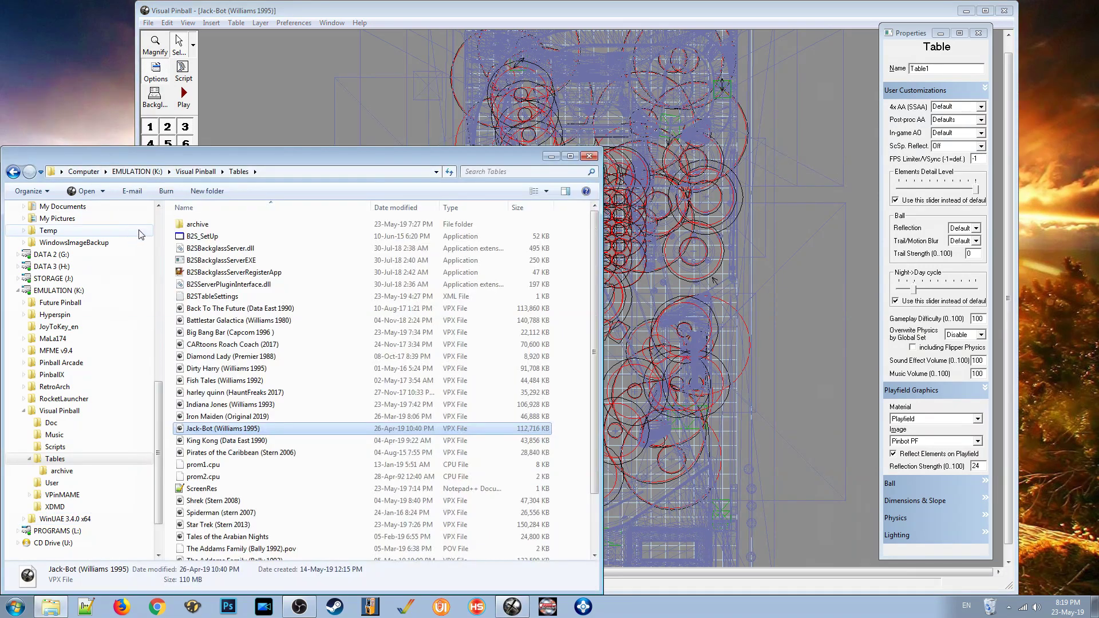
{"action": "scroll", "coordinate": [160, 229], "scroll_direction": "up", "scroll_amount": 10}
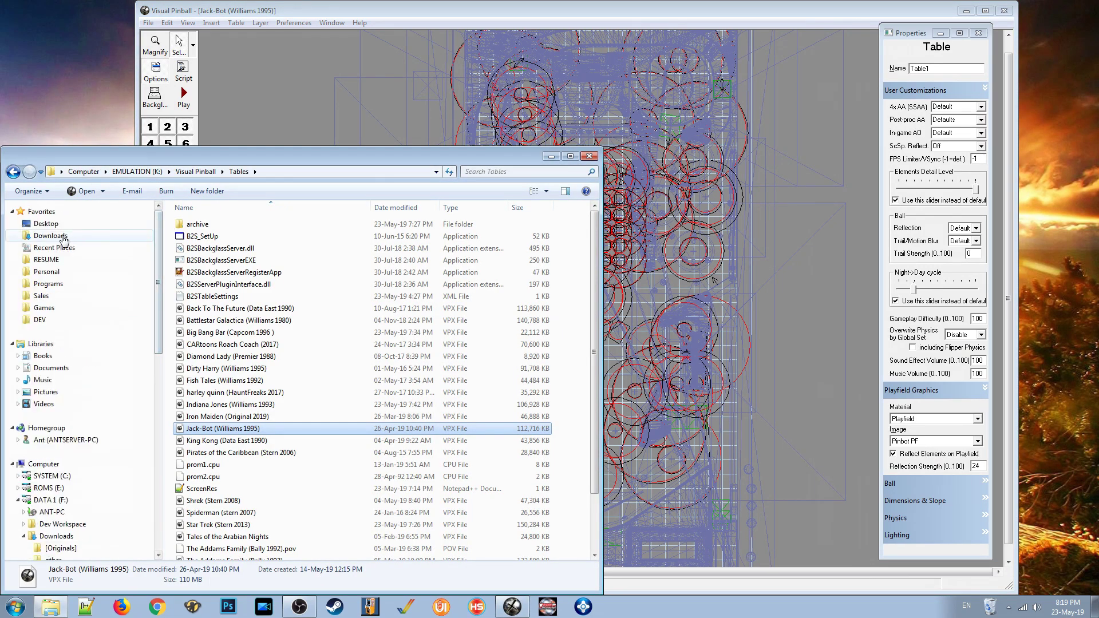
{"action": "left_click", "coordinate": [63, 235]}
{"action": "left_click_drag", "start_coordinate": [336, 152], "coordinate": [417, 103]}
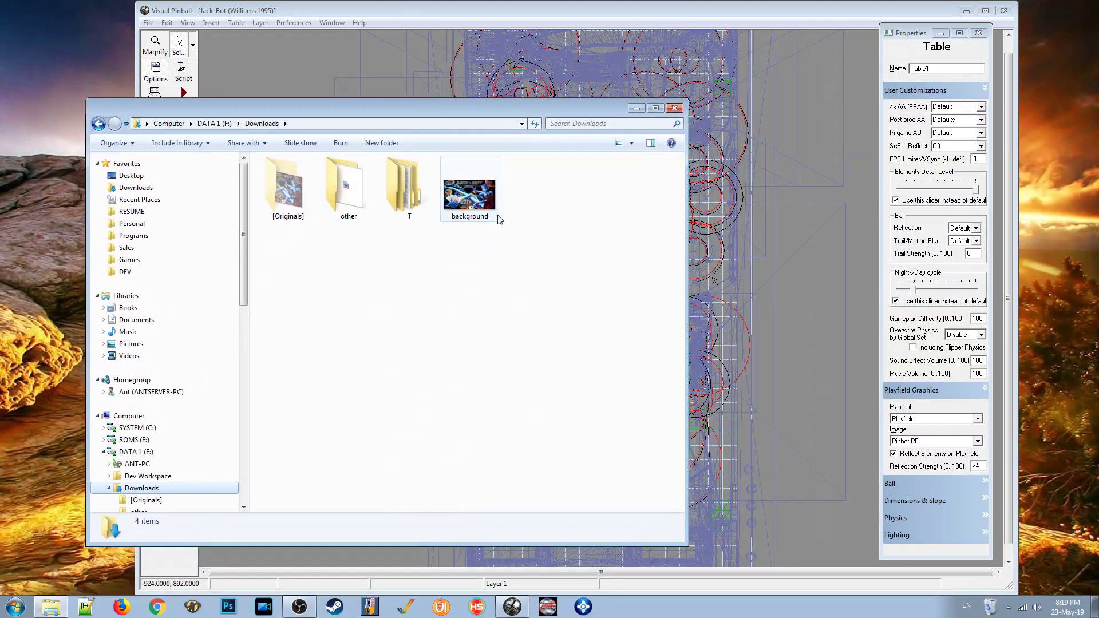
{"action": "left_click", "coordinate": [472, 206]}
Step: View the 1920×1080 background.jpg in ACDSee Quick View, then close the viewer
{"action": "double_click", "coordinate": [472, 198]}
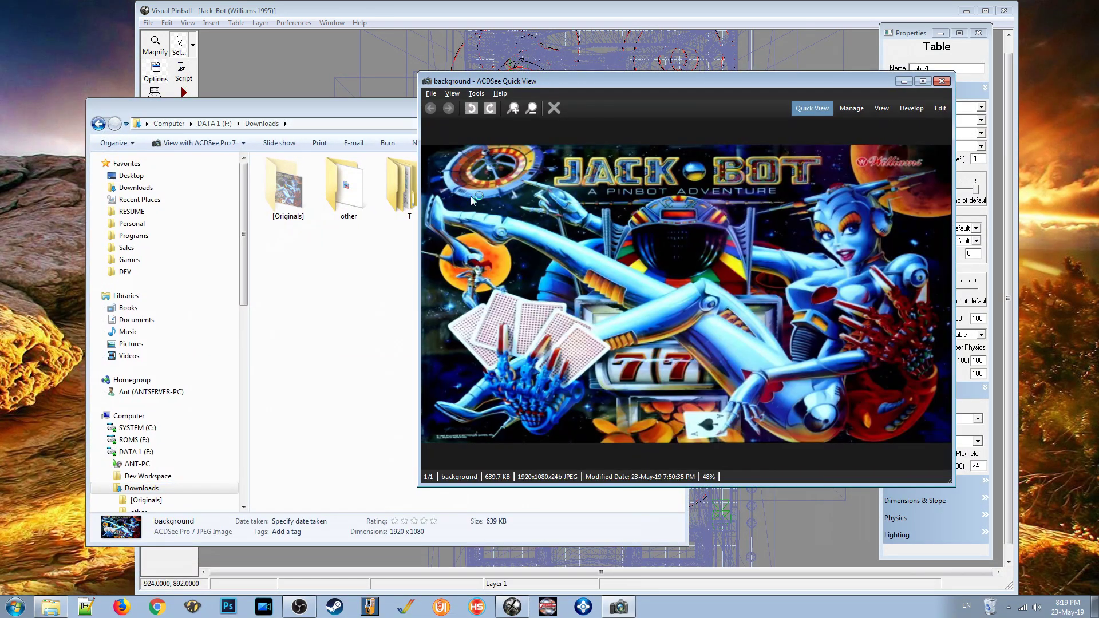
{"action": "left_click_drag", "start_coordinate": [671, 87], "coordinate": [507, 68]}
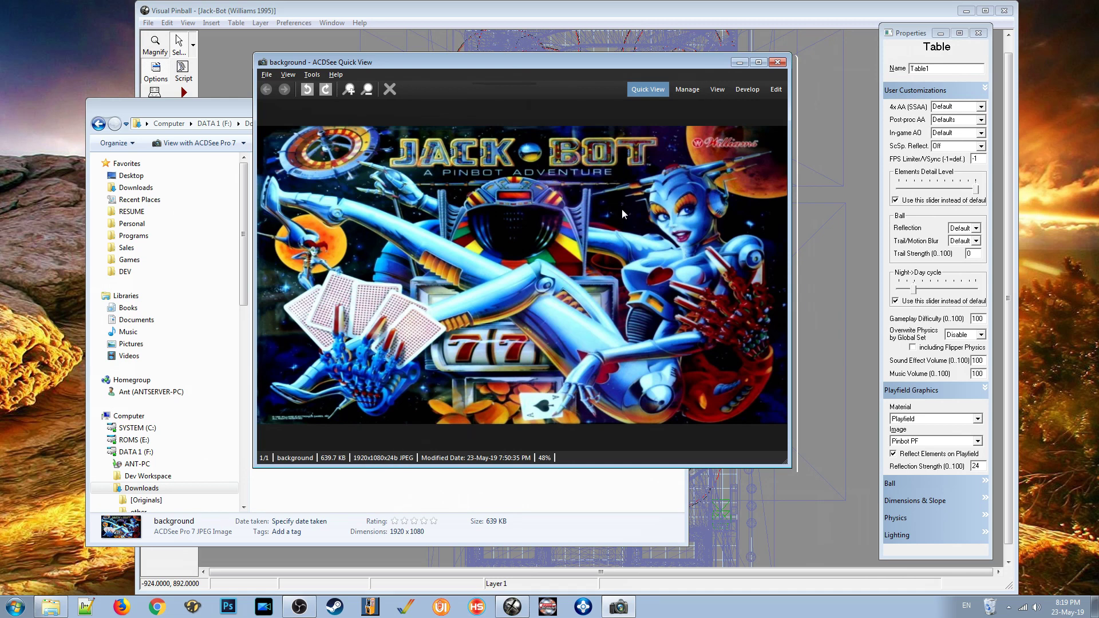
{"action": "left_click", "coordinate": [777, 61]}
{"action": "left_click", "coordinate": [211, 23]}
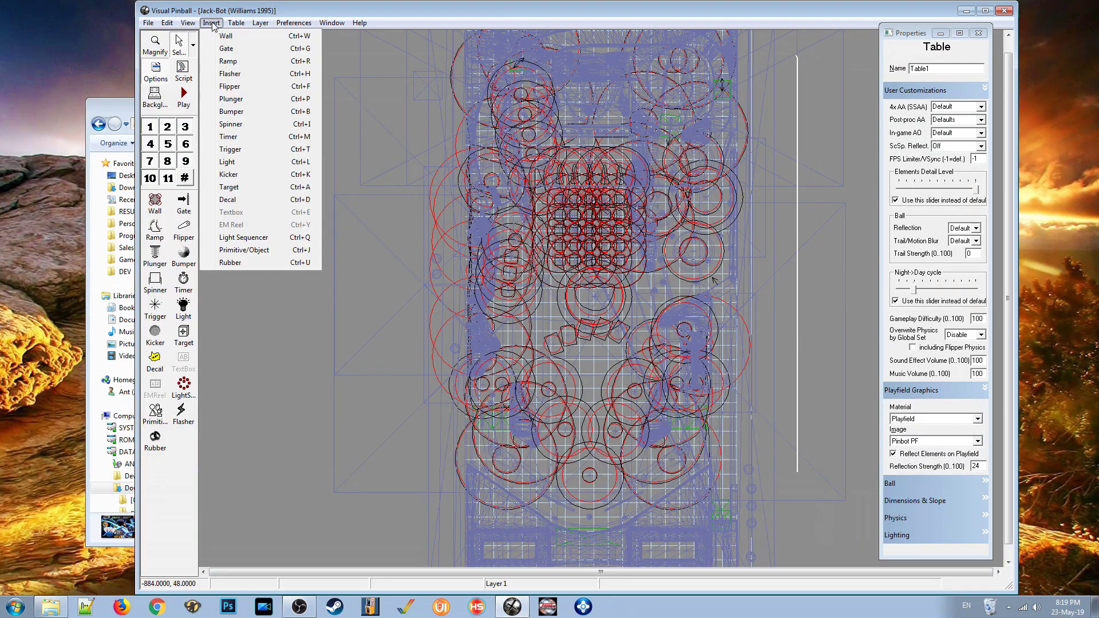
Step: Import background.jpg from Downloads through the Image Manager, preview it, and close the manager
{"action": "mouse_move", "coordinate": [233, 25]}
{"action": "left_click", "coordinate": [248, 91]}
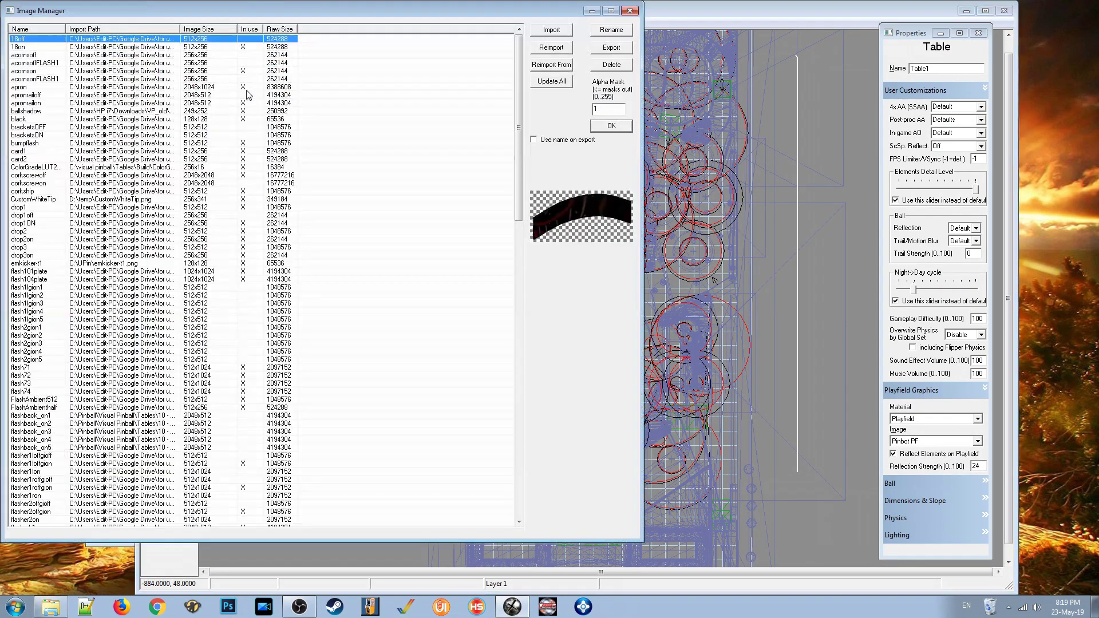
{"action": "left_click", "coordinate": [556, 31]}
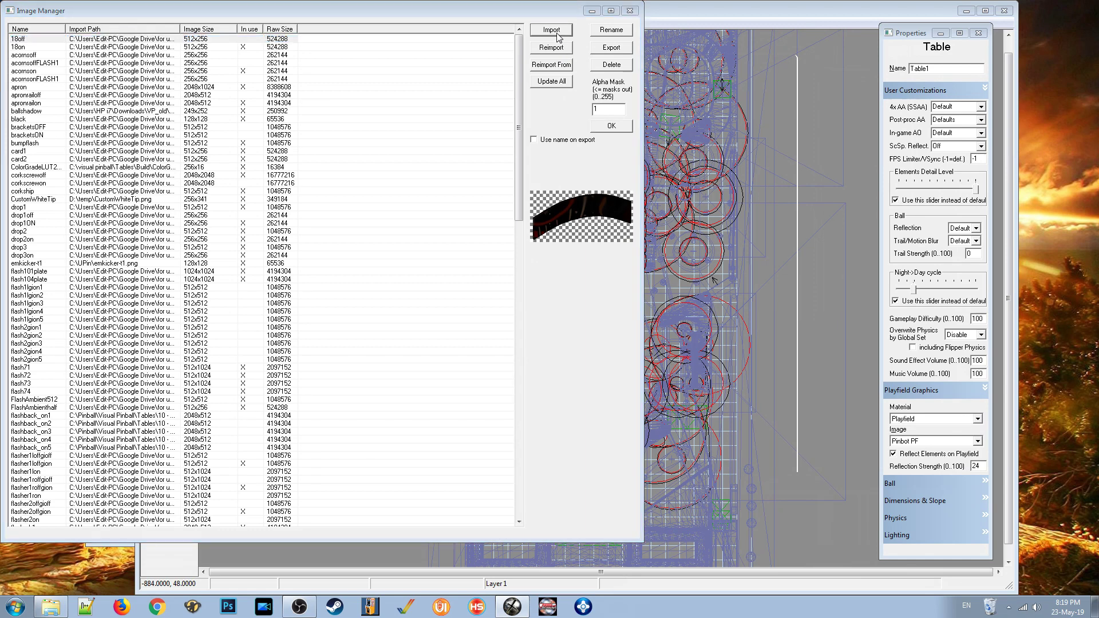
{"action": "left_click", "coordinate": [574, 131]}
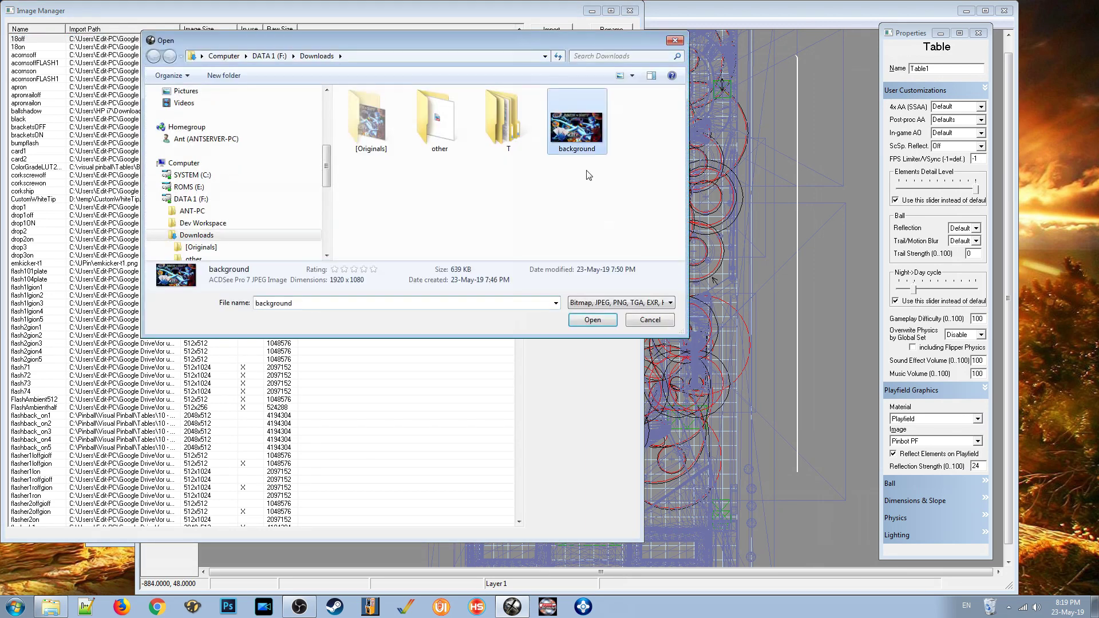
{"action": "left_click", "coordinate": [592, 319]}
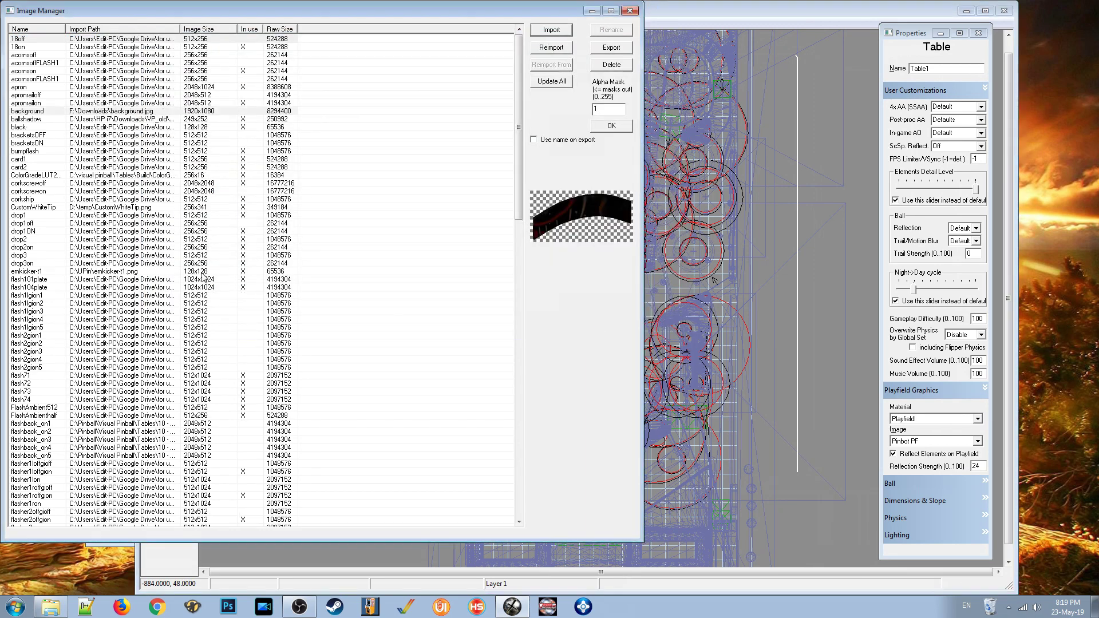
{"action": "left_click", "coordinate": [38, 112]}
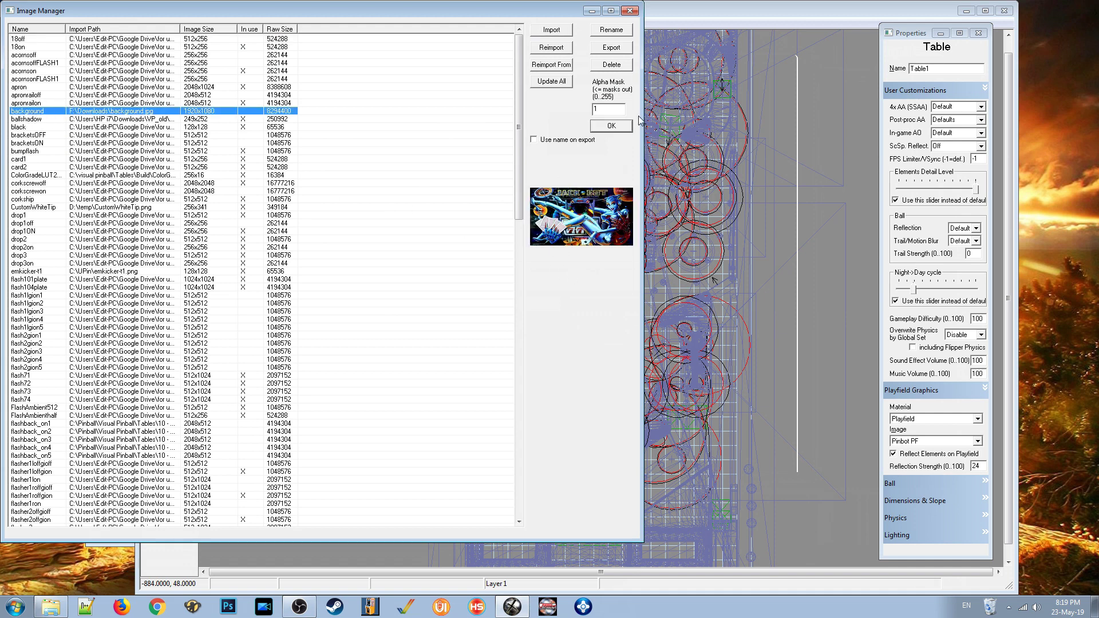
{"action": "left_click", "coordinate": [605, 126]}
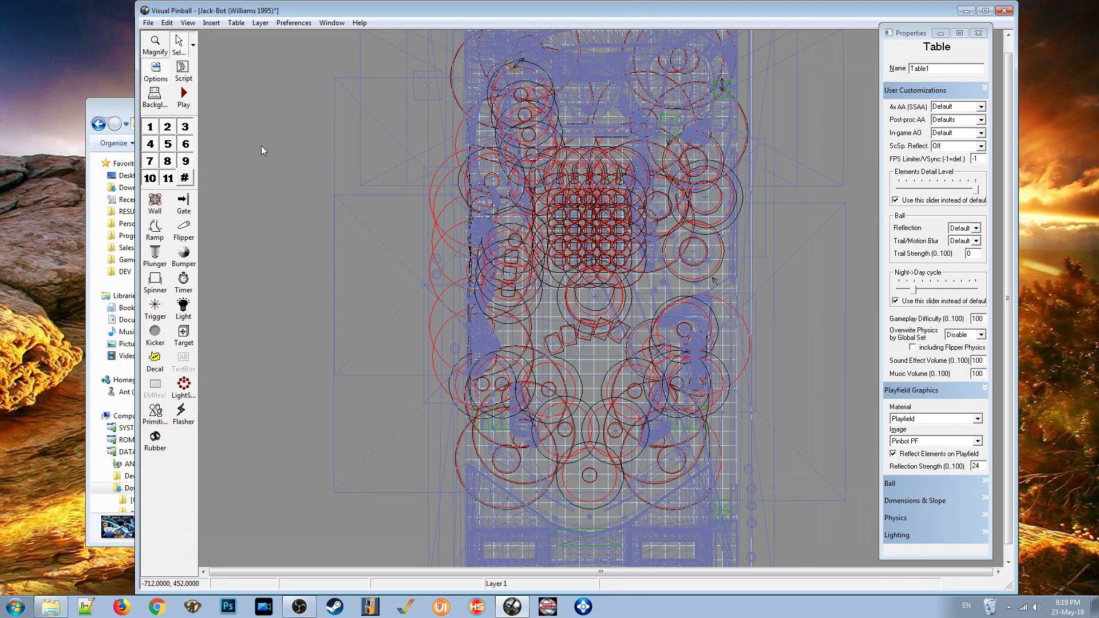
{"action": "left_click", "coordinate": [161, 104]}
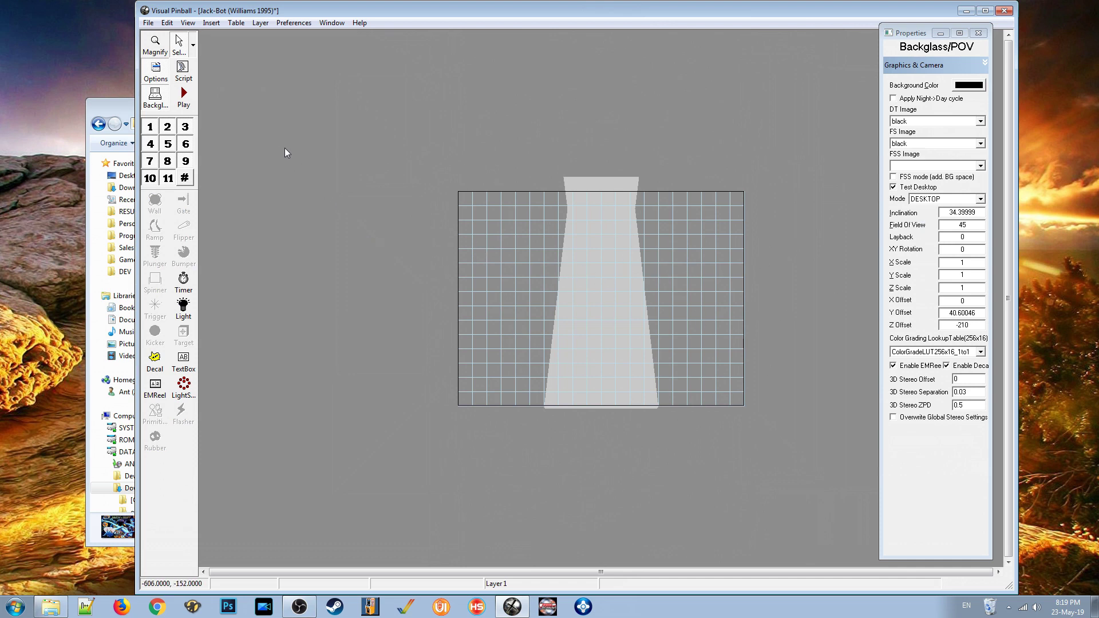
Step: Enable View > Playfield Image/Backdrop and switch the Backglass view off and back on
{"action": "left_click", "coordinate": [191, 24]}
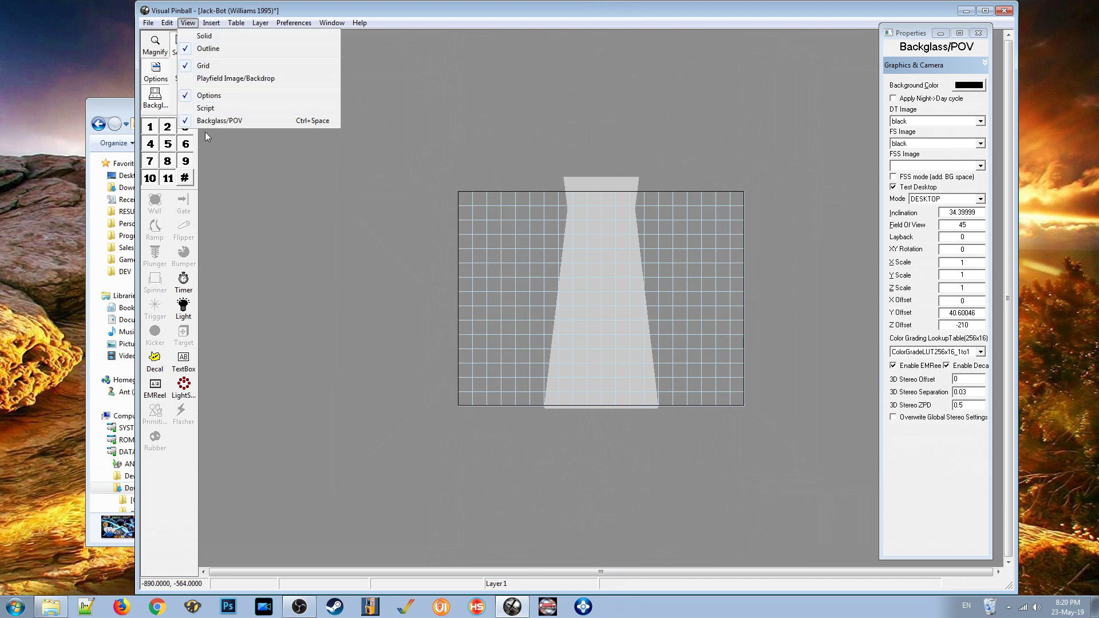
{"action": "left_click", "coordinate": [217, 80]}
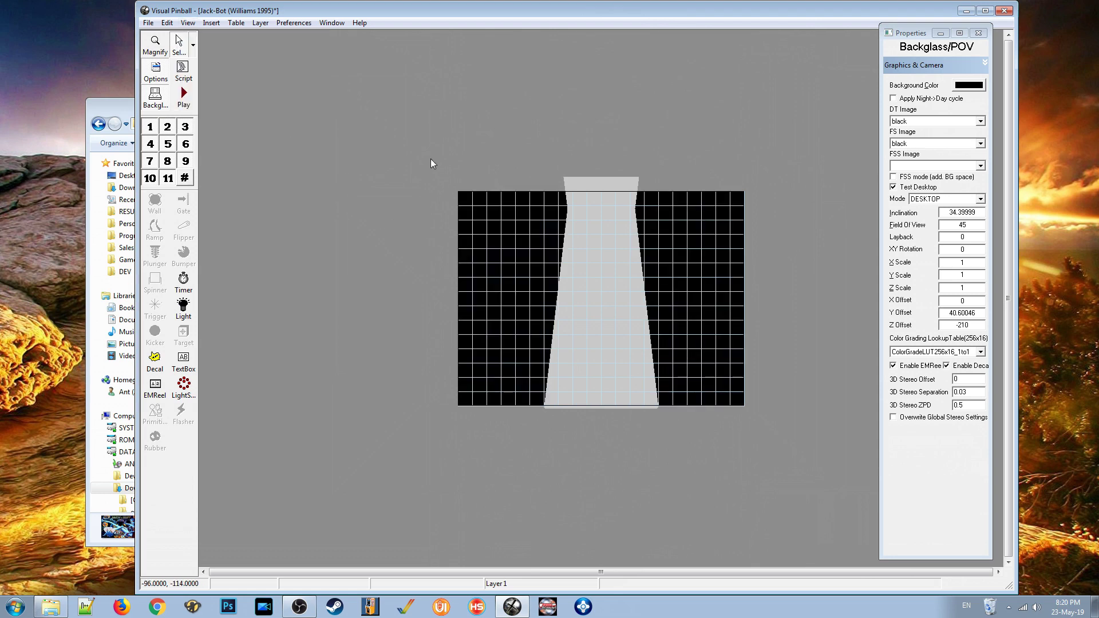
{"action": "left_click", "coordinate": [154, 97]}
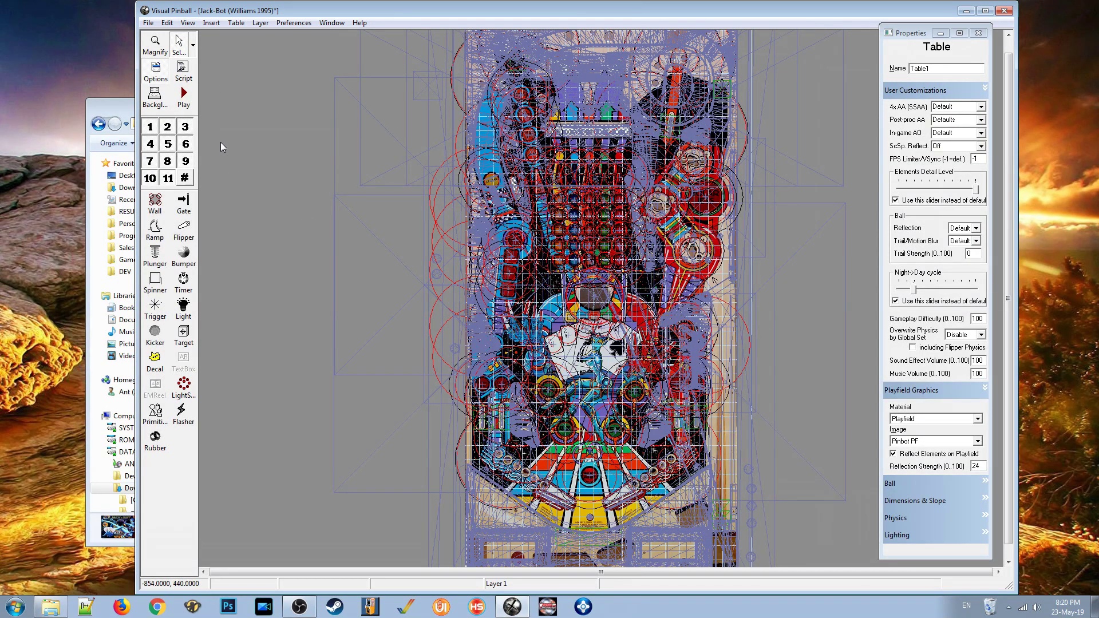
{"action": "left_click", "coordinate": [154, 96]}
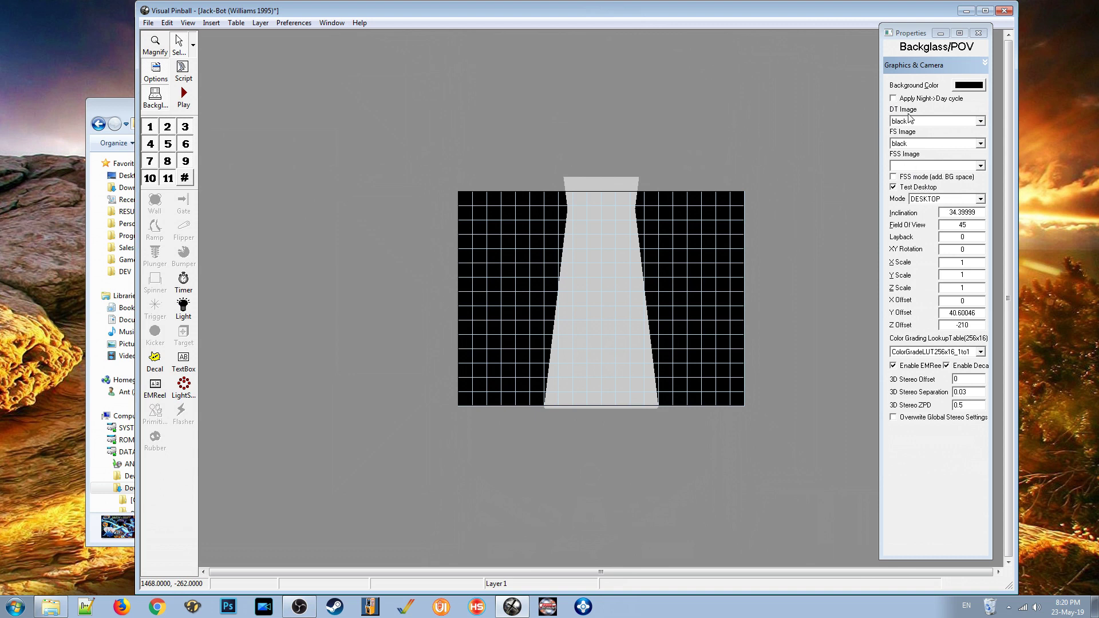
Step: Set the Backglass/POV DT Image to 'background' so the artwork shows behind the table
{"action": "left_click", "coordinate": [982, 122]}
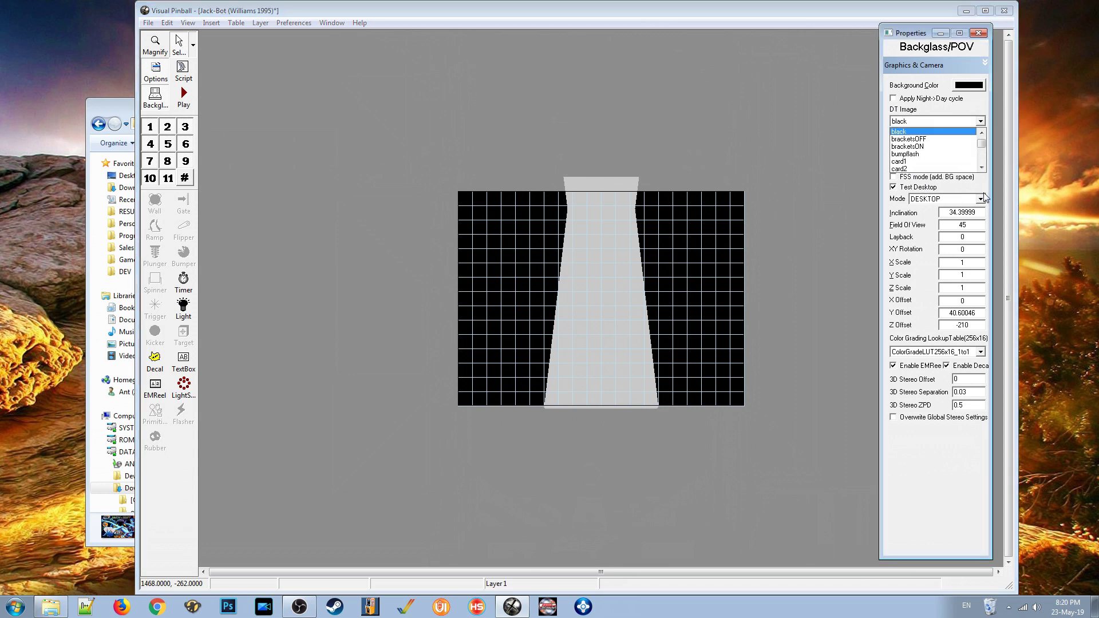
{"action": "scroll", "coordinate": [982, 148], "scroll_direction": "down", "scroll_amount": 3}
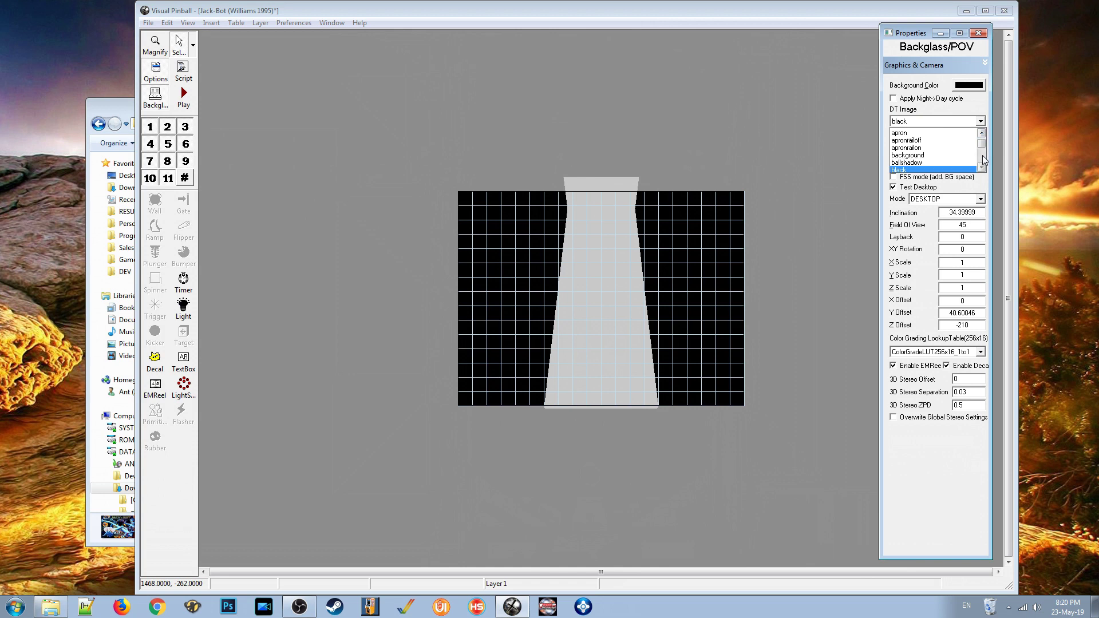
{"action": "scroll", "coordinate": [984, 163], "scroll_direction": "down", "scroll_amount": 4}
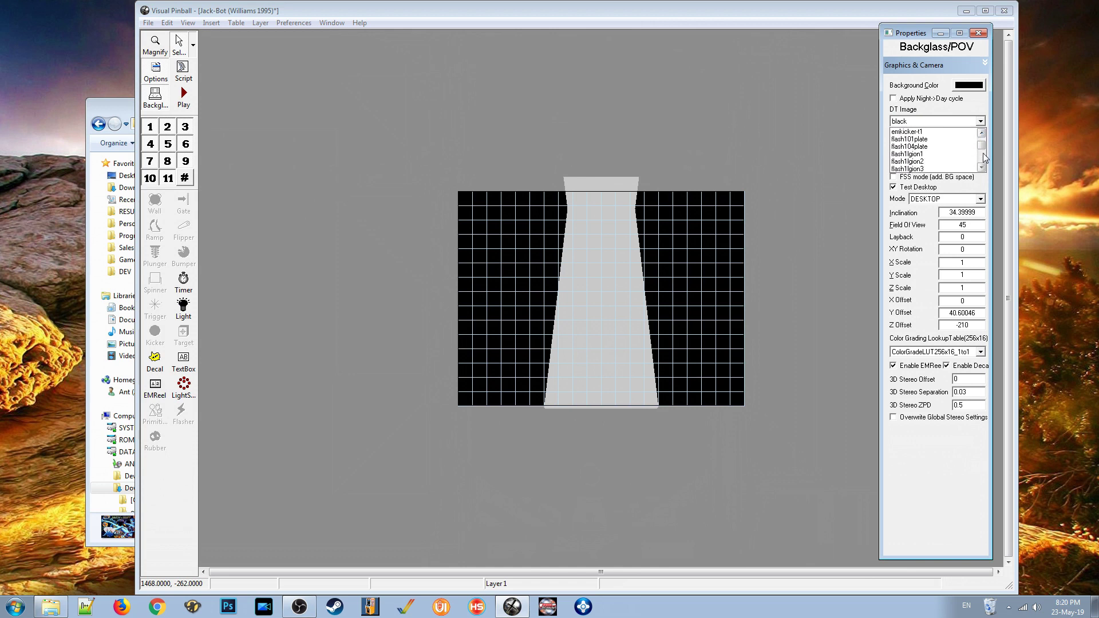
{"action": "scroll", "coordinate": [984, 147], "scroll_direction": "up", "scroll_amount": 6}
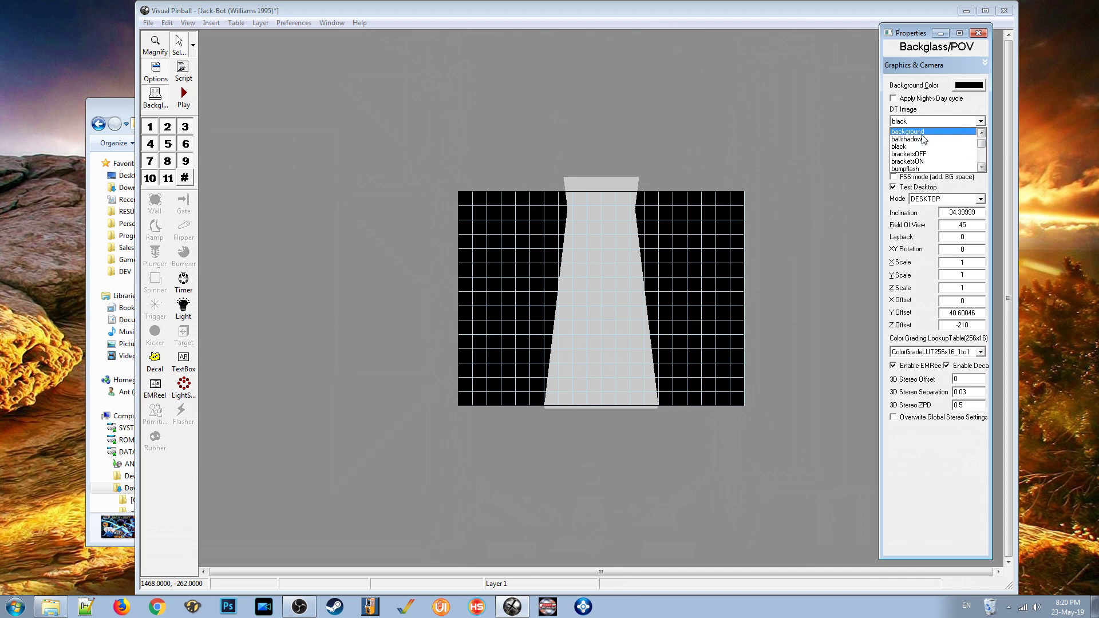
{"action": "left_click", "coordinate": [916, 131]}
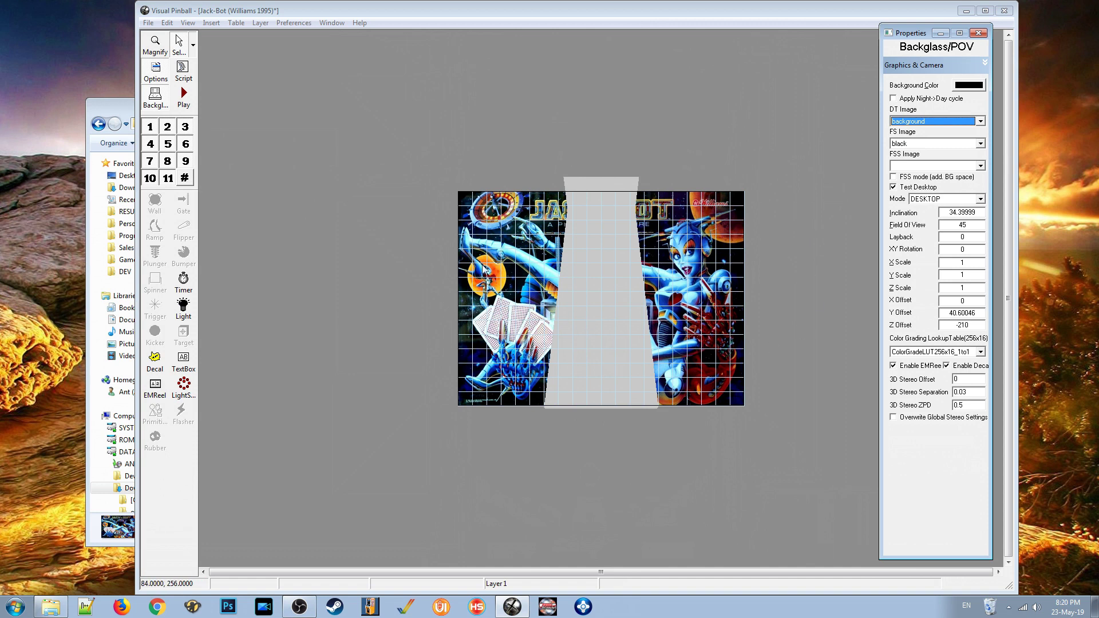
{"action": "left_click", "coordinate": [314, 174]}
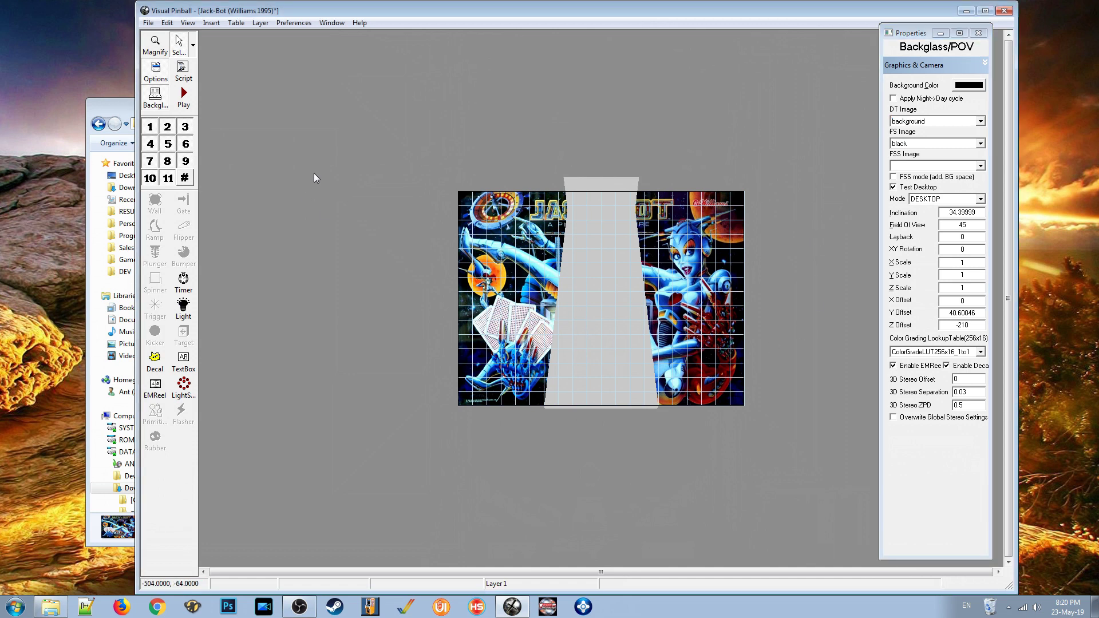
{"action": "left_click", "coordinate": [183, 96]}
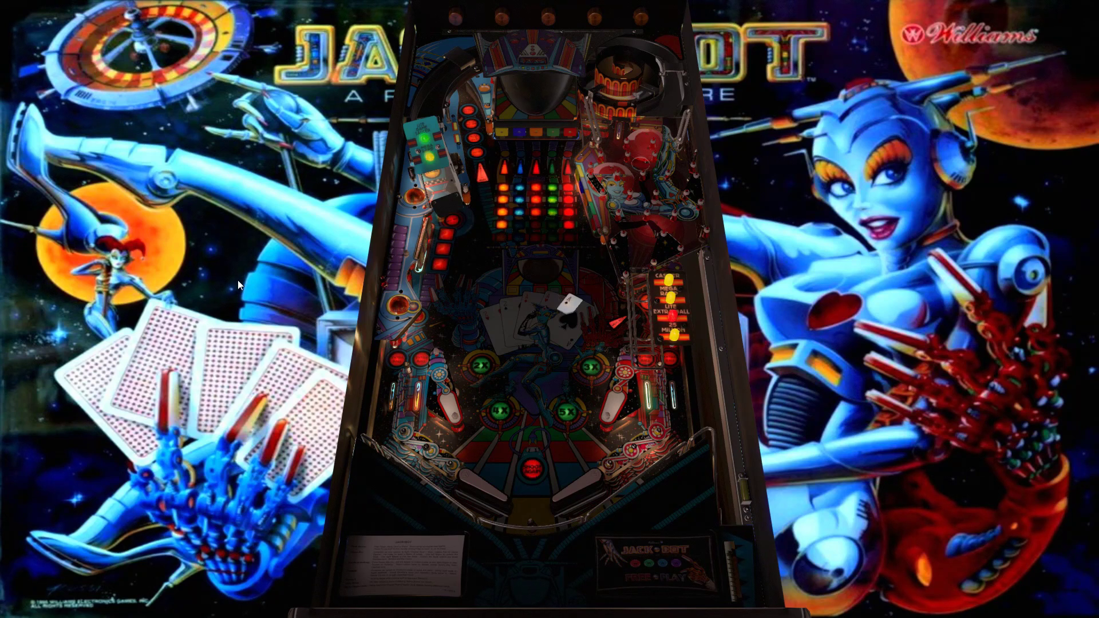
{"action": "key", "text": "Escape"}
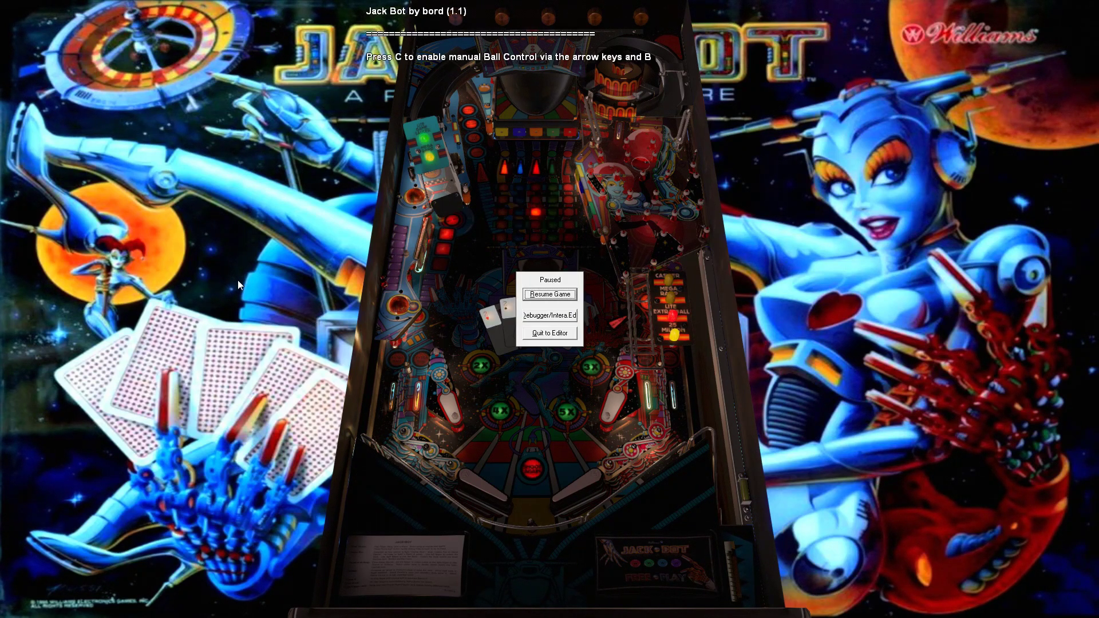
{"action": "key", "text": "q"}
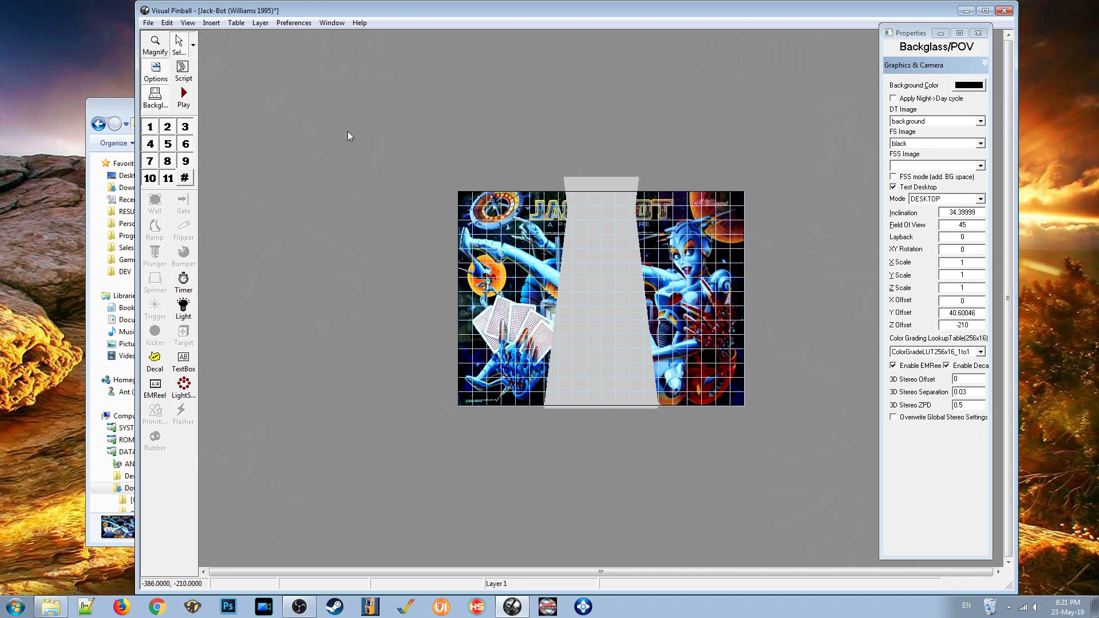
Step: Save the Jack-Bot table with File > Save and close Visual Pinball
{"action": "left_click", "coordinate": [148, 23]}
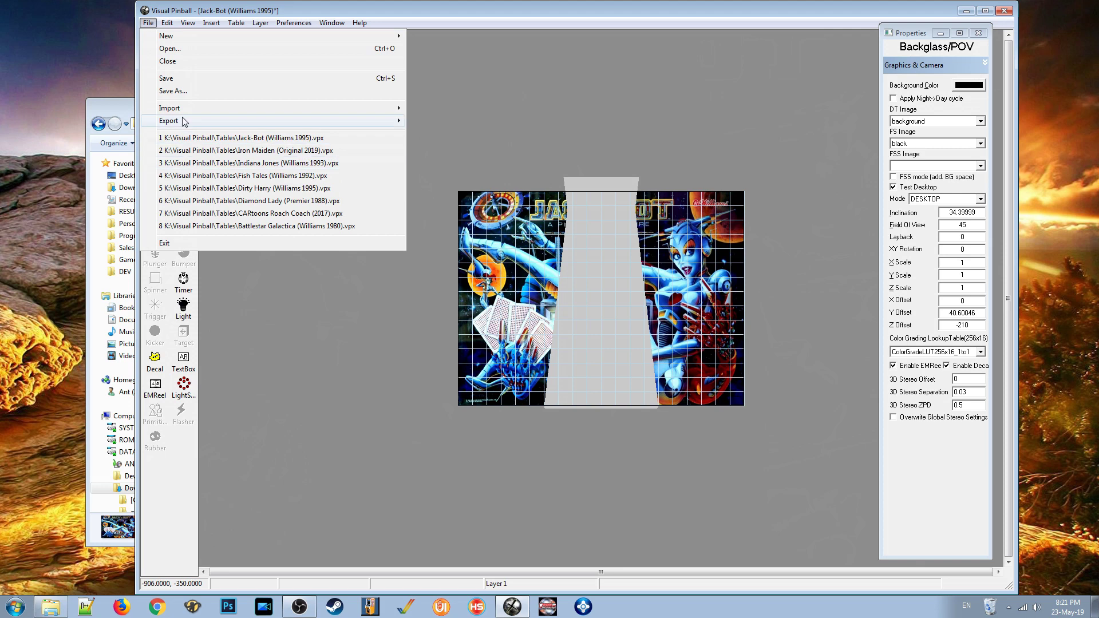
{"action": "left_click", "coordinate": [175, 78]}
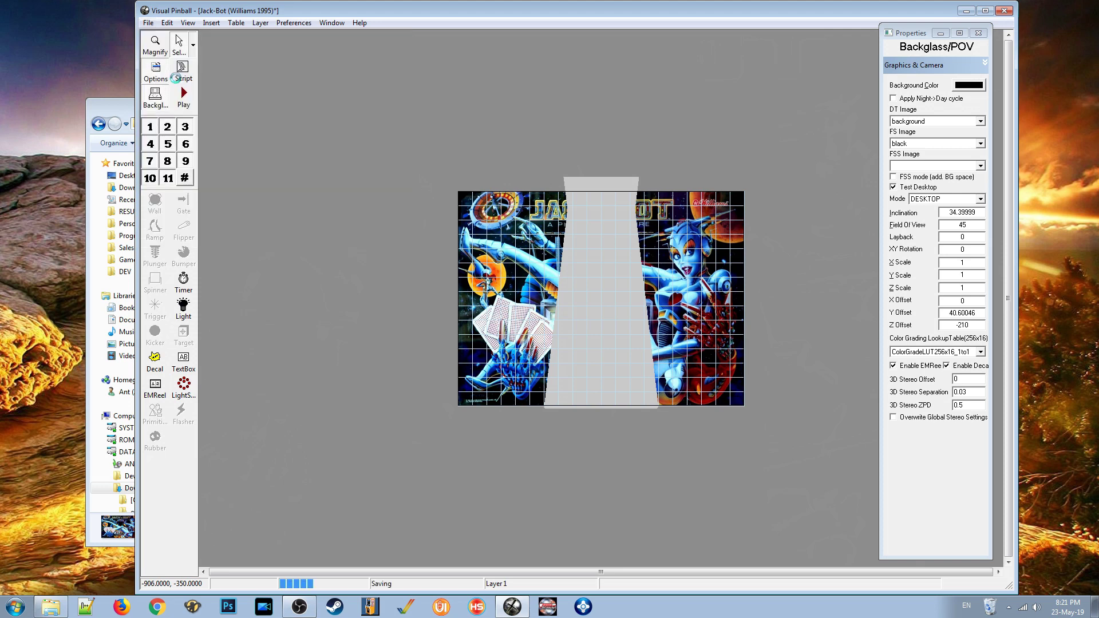
{"action": "left_click", "coordinate": [1002, 11]}
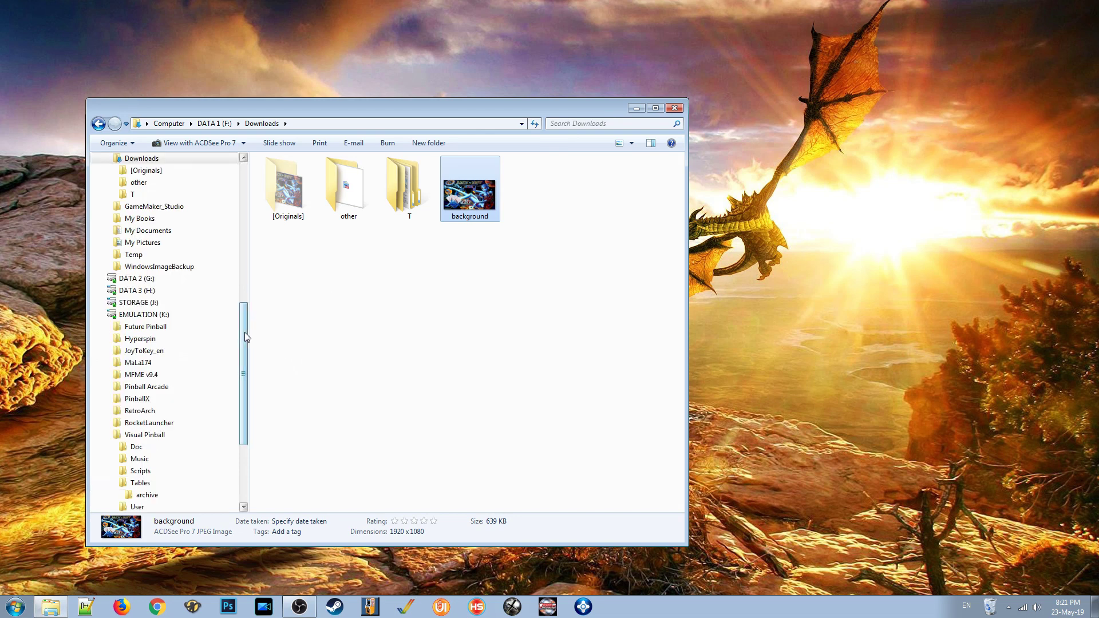
Step: Go back to the Visual Pinball Tables folder and launch the Jack-Bot (Williams 1995) table
{"action": "left_click", "coordinate": [99, 123]}
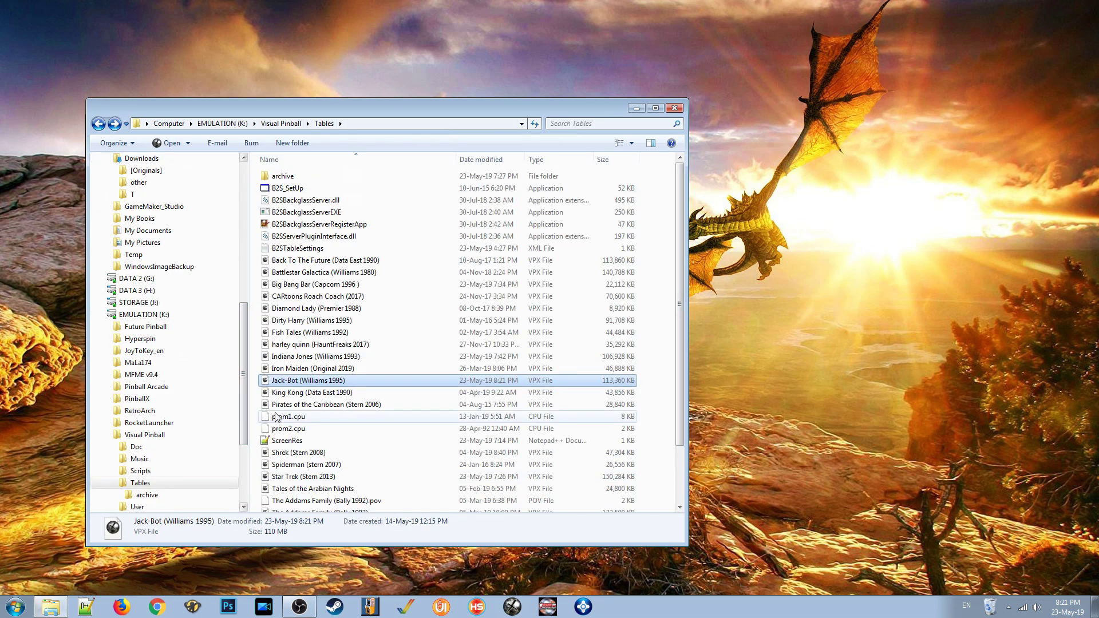
{"action": "double_click", "coordinate": [266, 381]}
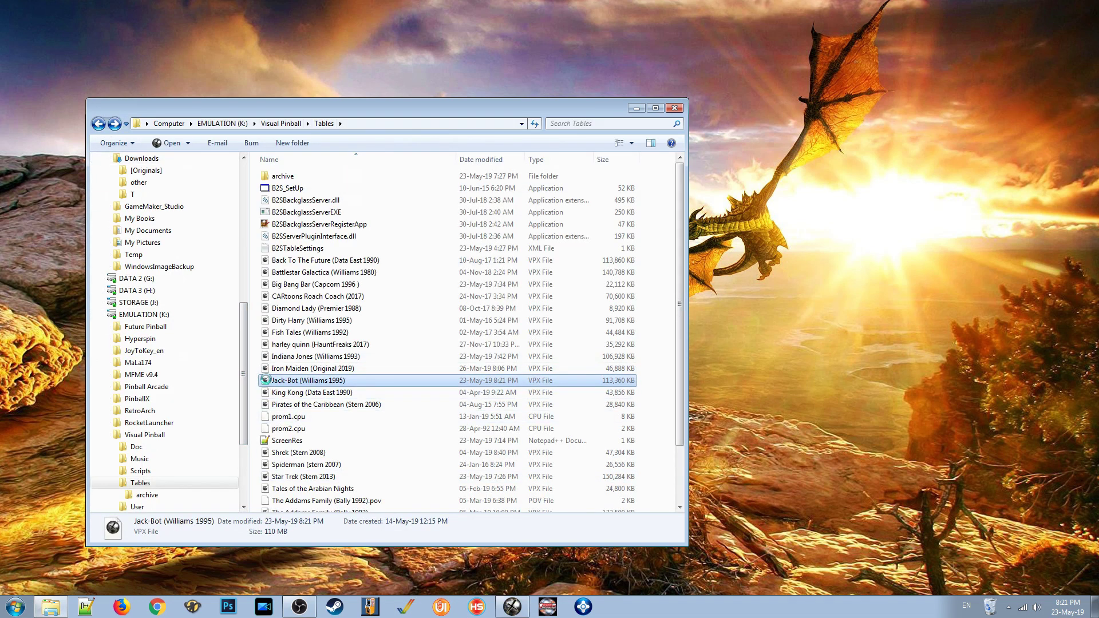